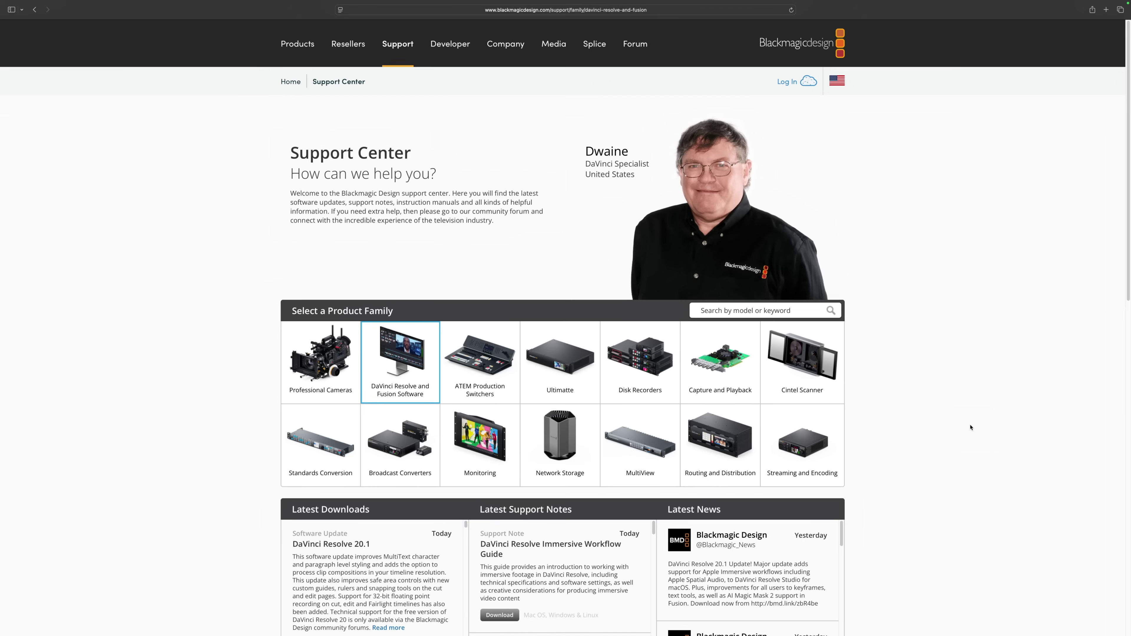
Step: Give all Zoom X and Zoom Y keyframes Ease In and Out, and show keyframe lanes under the timeline
scroll(969, 425, "down", 5)
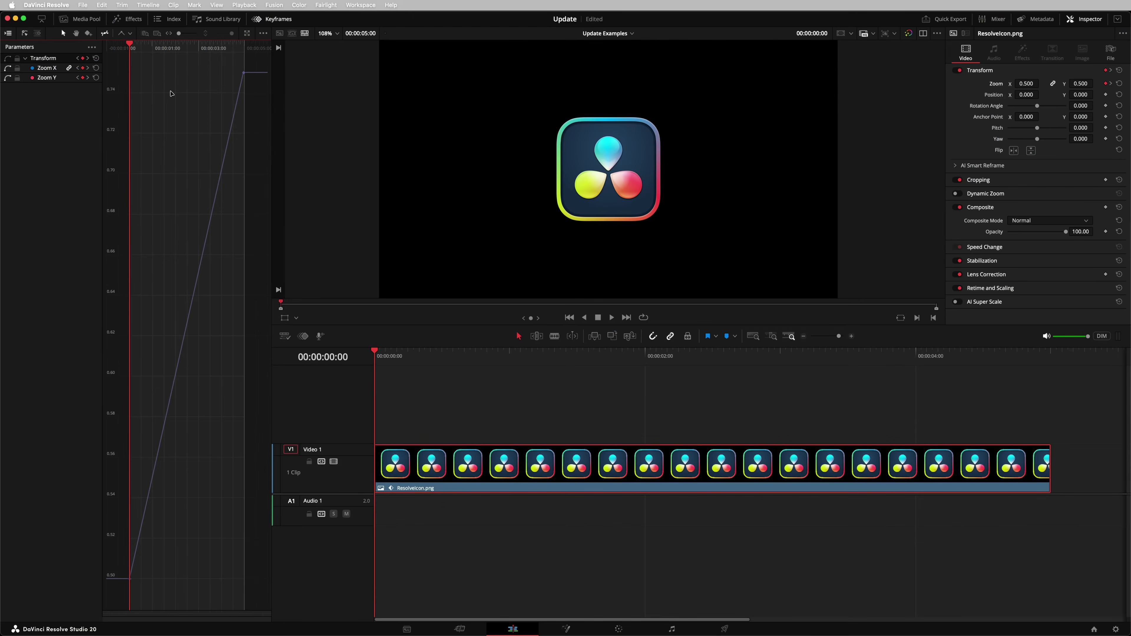
key("super+a")
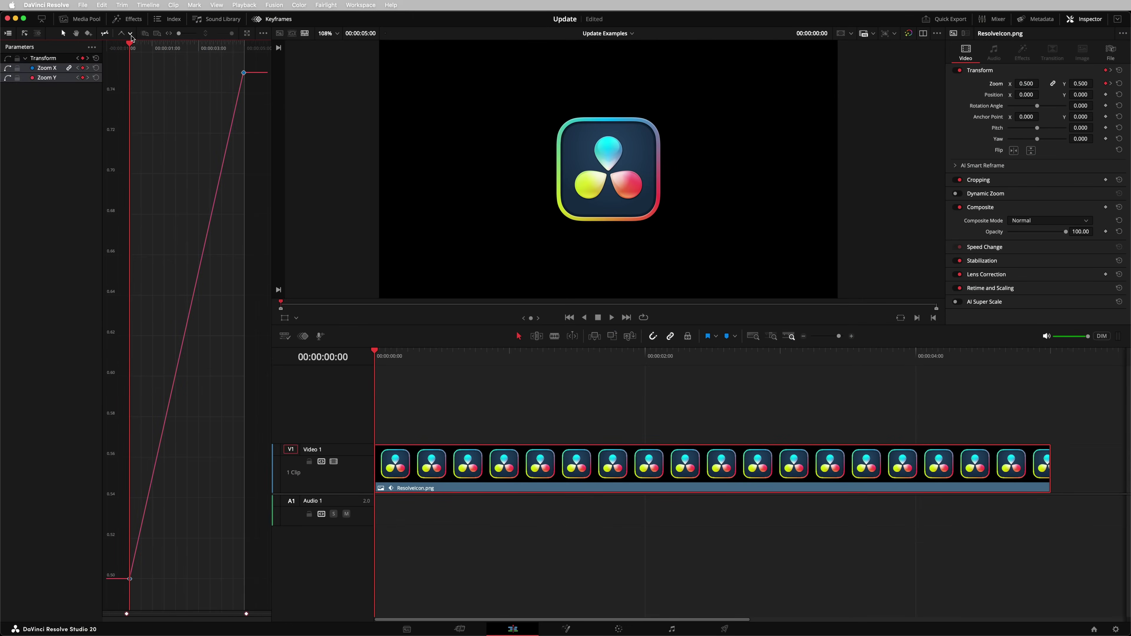
left_click(147, 69)
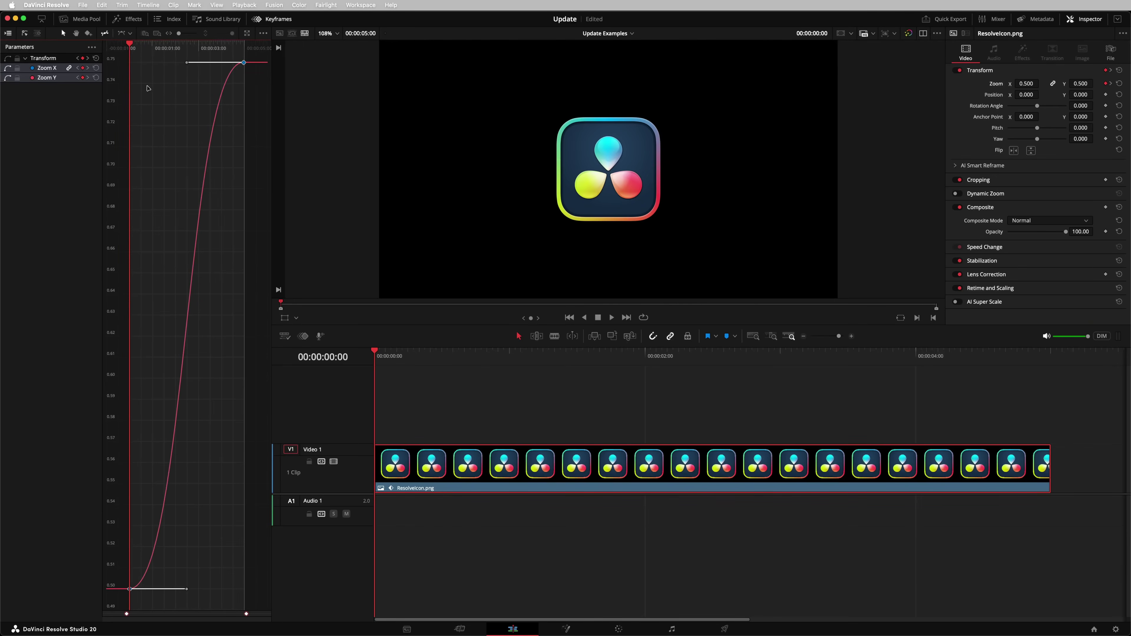
left_click(303, 337)
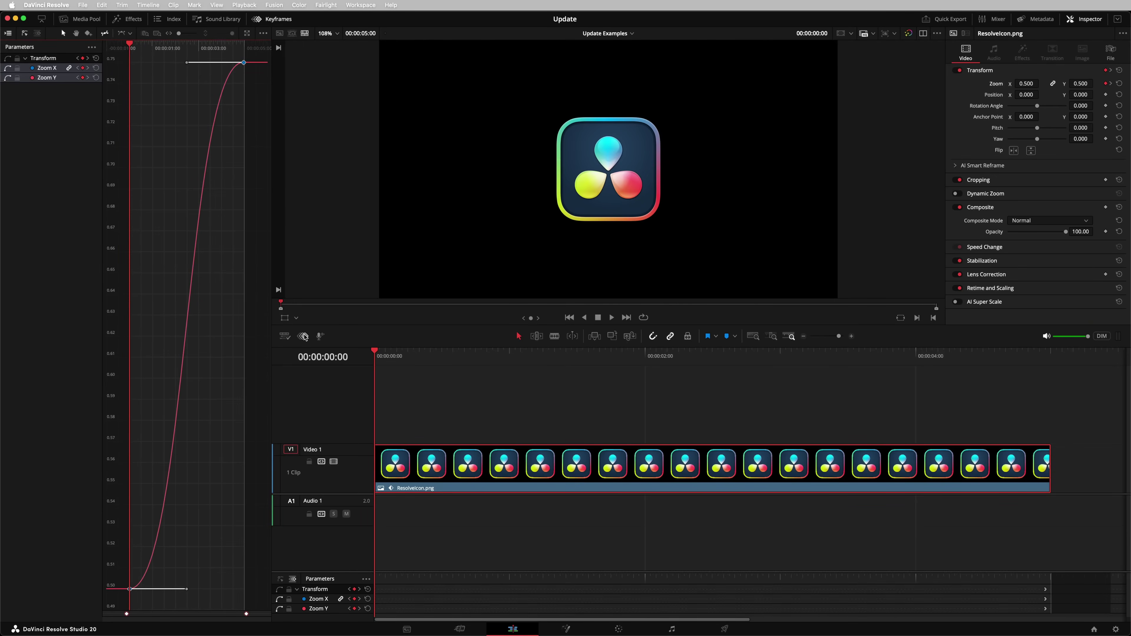
Step: In the keyframe lane's curve view, apply easing to the Position X end keyframe
left_click(279, 579)
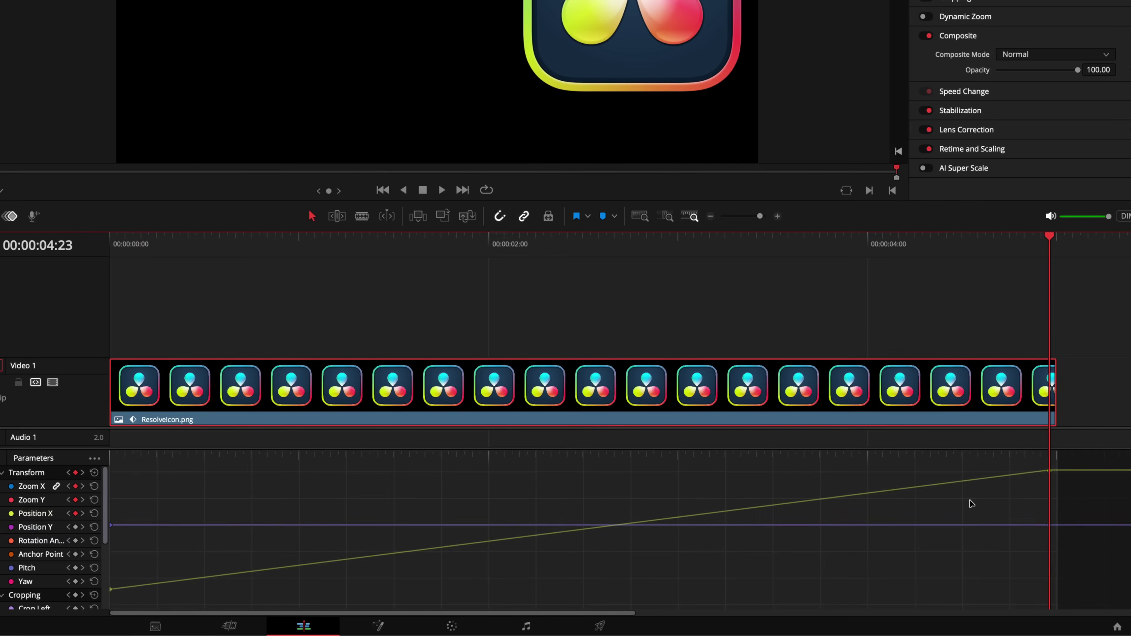
left_click(1049, 471)
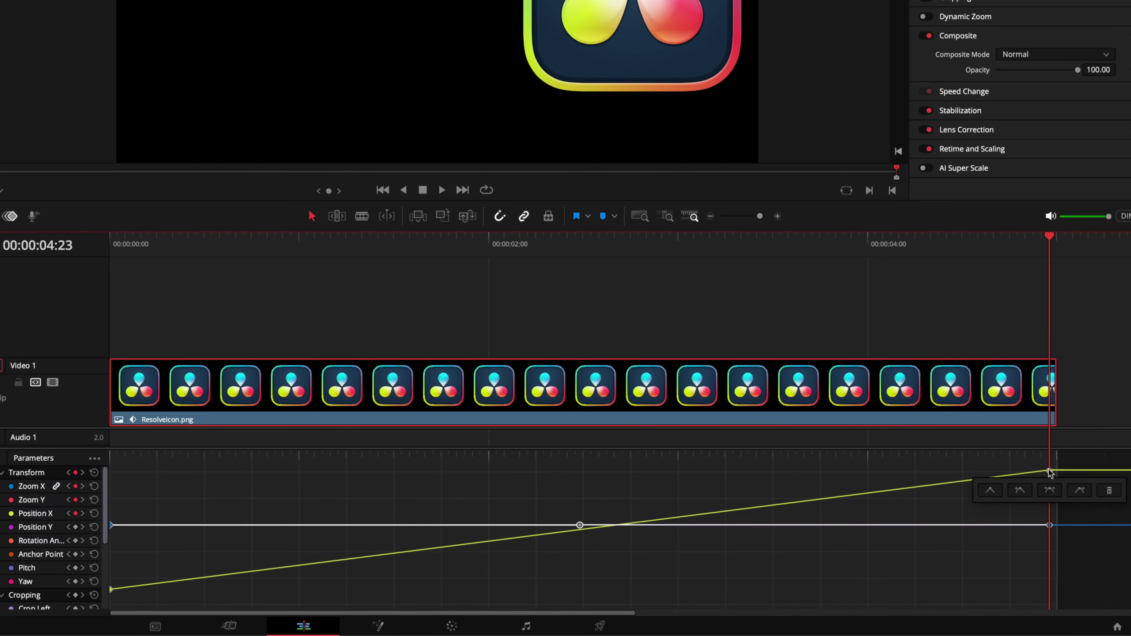
left_click(1050, 490)
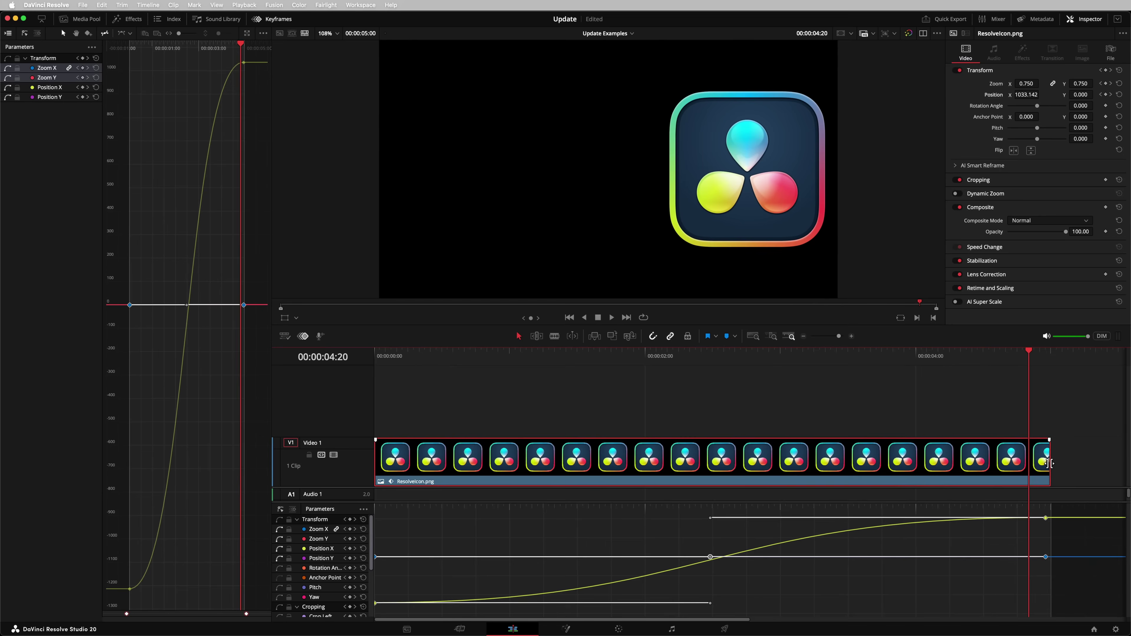
Step: Trim the logo clip's end shorter and move both end keyframes earlier in time
left_click_drag(1041, 396, 800, 396)
left_click_drag(868, 465, 866, 465)
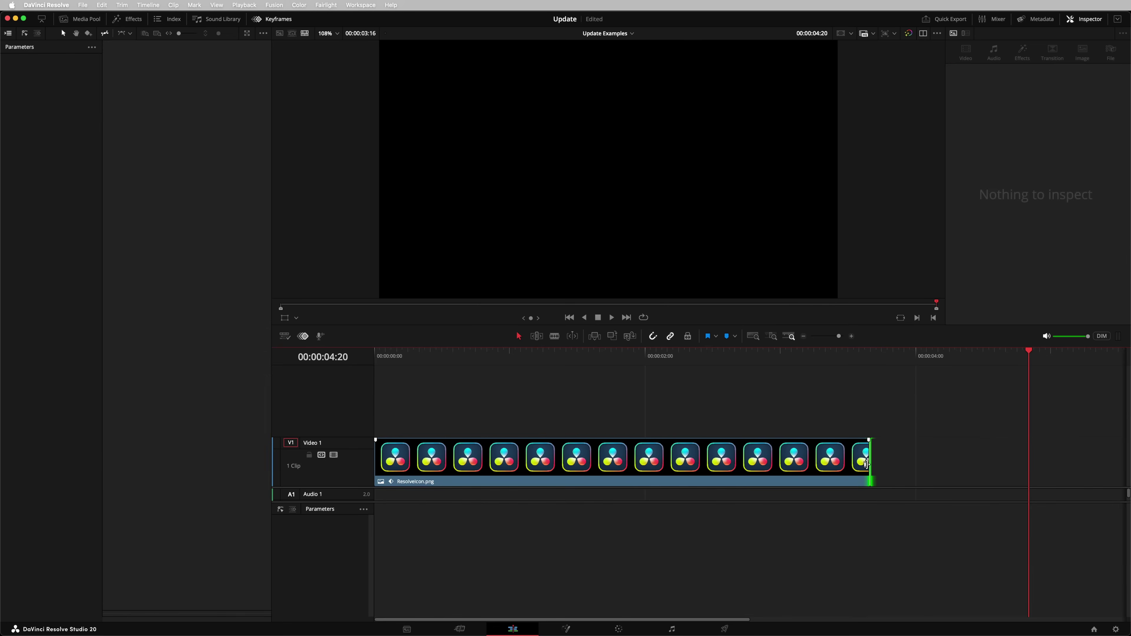
left_click(639, 461)
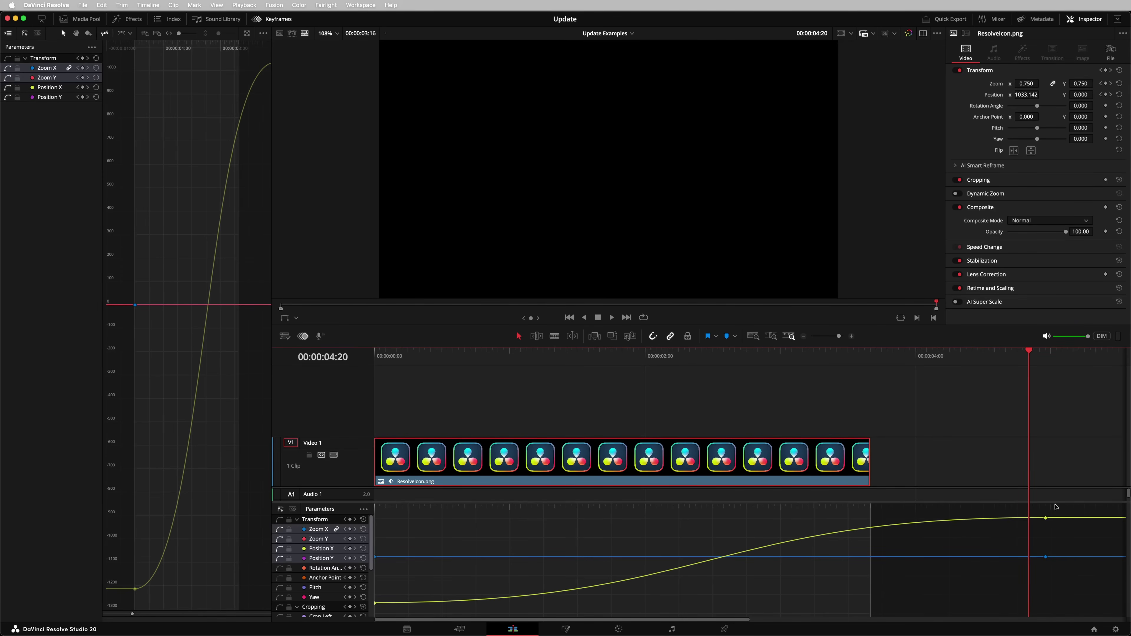
left_click(1023, 562)
left_click_drag(1061, 577, 1027, 517)
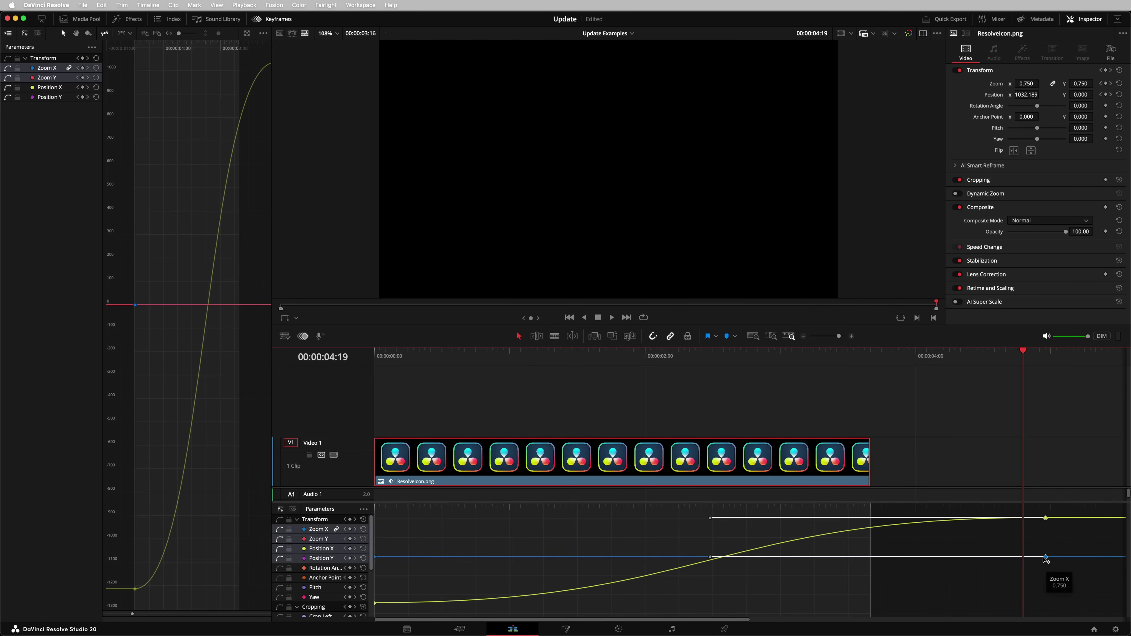
left_click_drag(1045, 558, 831, 569)
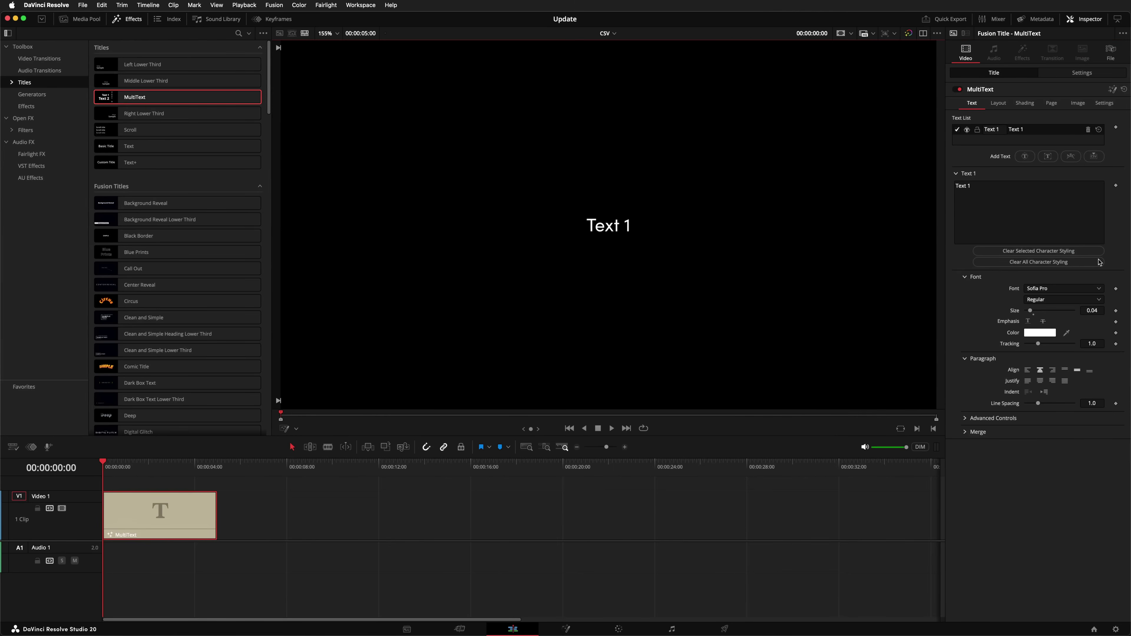
Step: Import Credits.csv into the MultiText title, left-align Text 3, right-align Text 2, and add a text element
left_click(1094, 157)
left_click(555, 127)
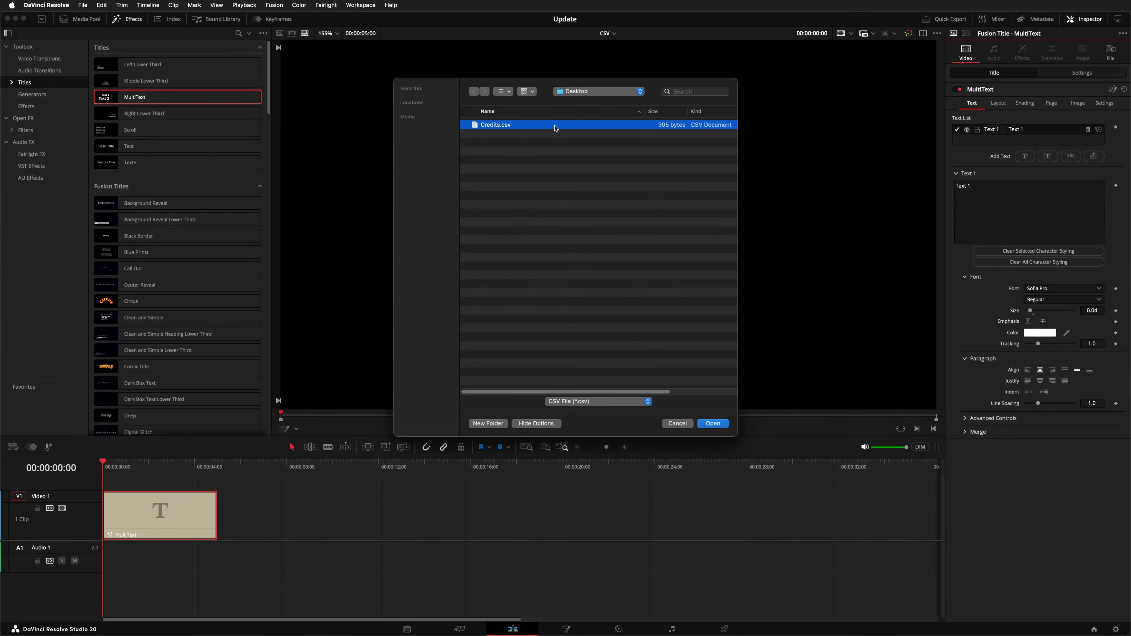
left_click(708, 424)
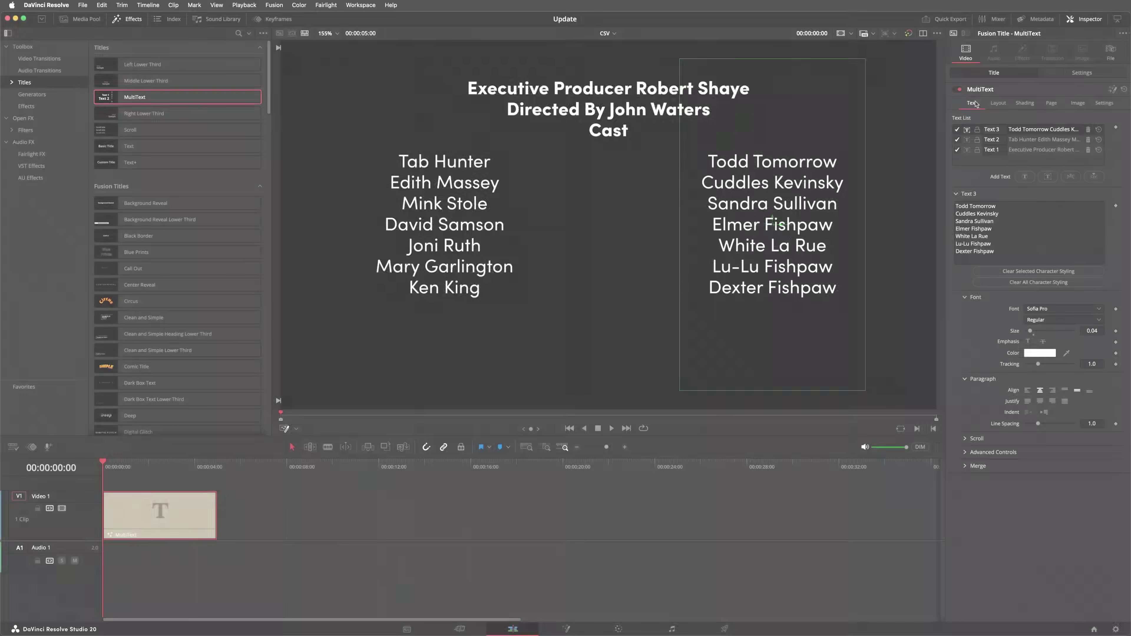
left_click(1028, 390)
left_click(991, 139)
left_click(1052, 390)
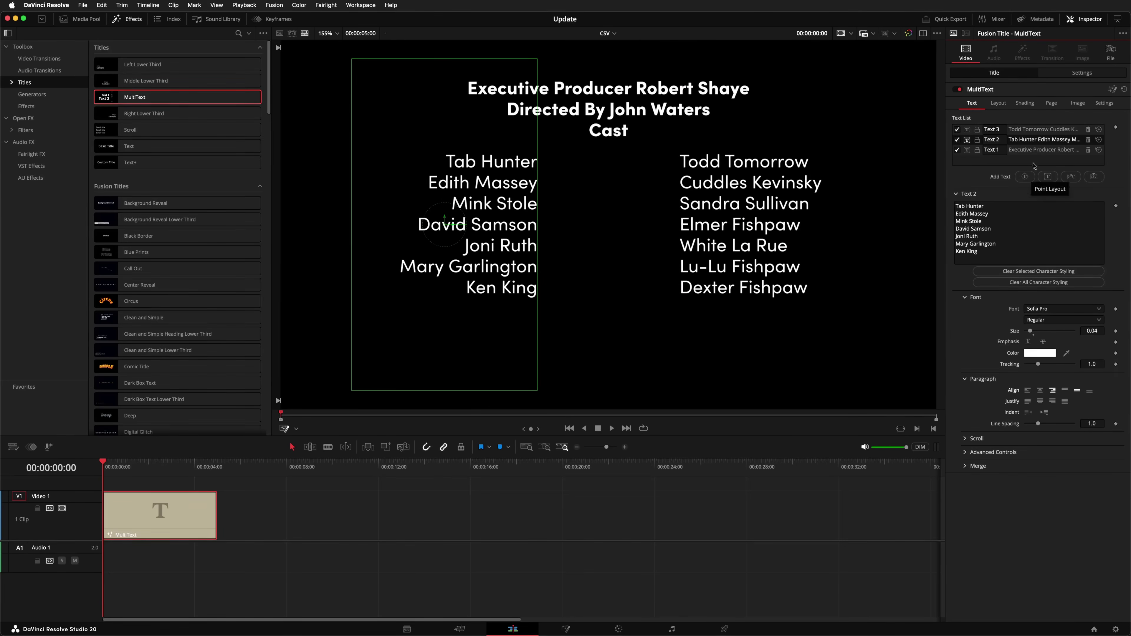
left_click(1026, 177)
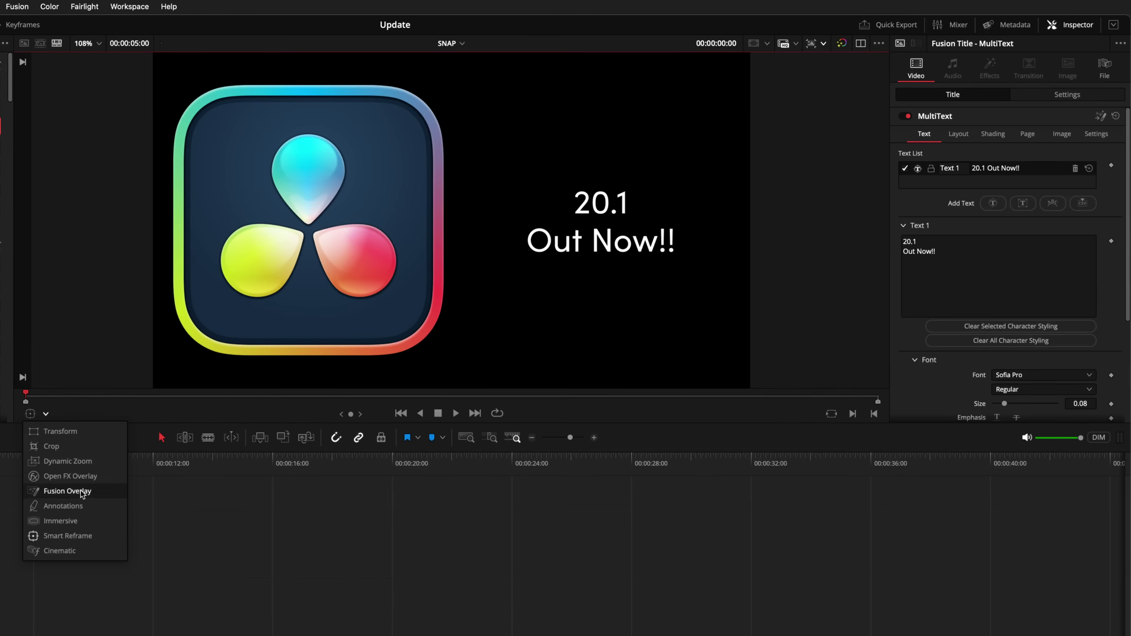
Step: Set the 20.1 line to Black weight at about 0.19 size, then view Smart Reframe Mode options
left_click(67, 491)
left_click(659, 194)
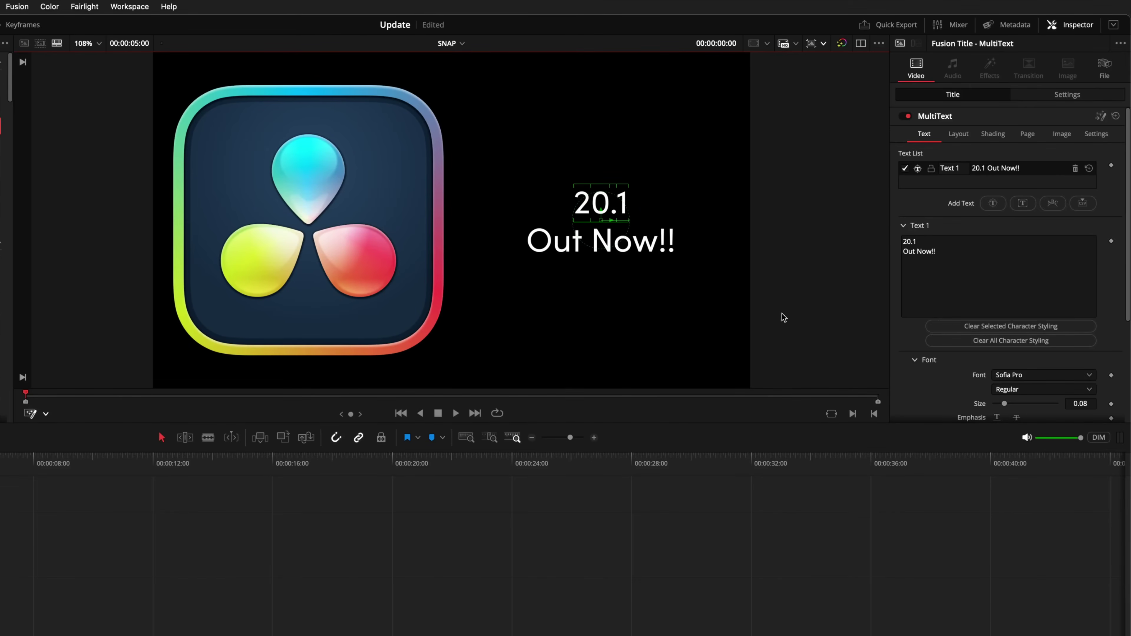
left_click(1015, 387)
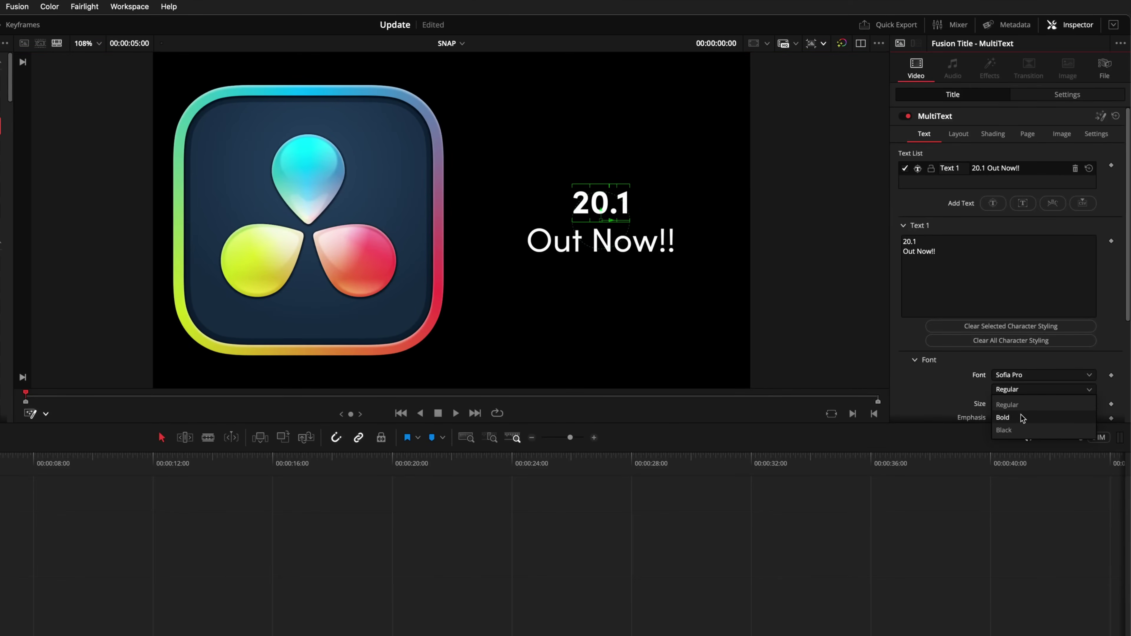
left_click(1023, 427)
scroll(1025, 406, "down", 3)
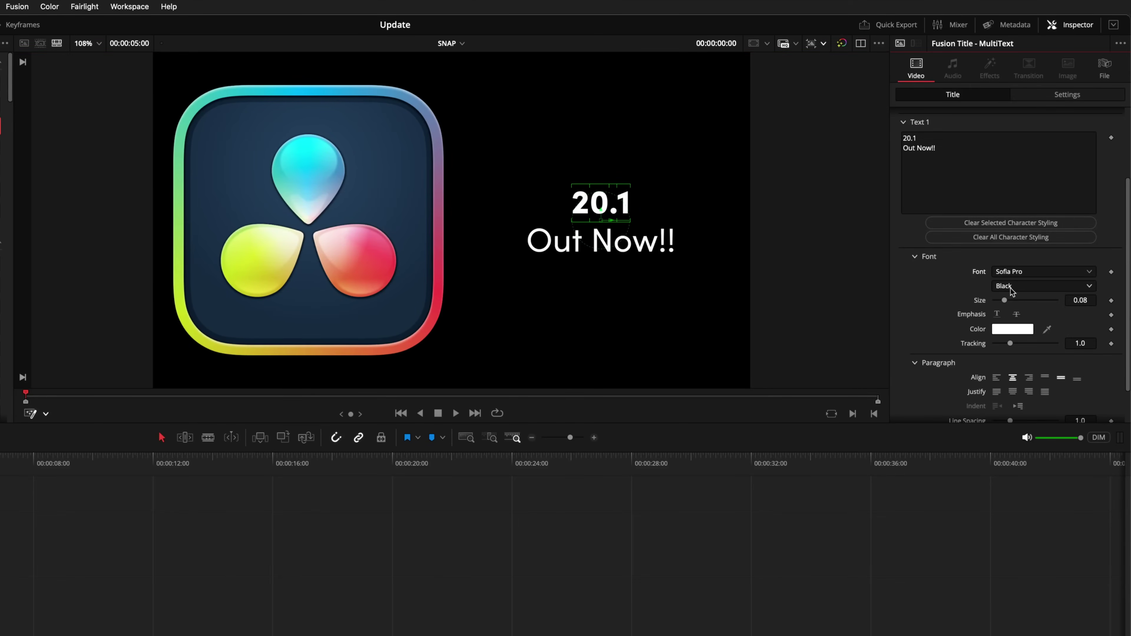
left_click_drag(1004, 299, 1020, 303)
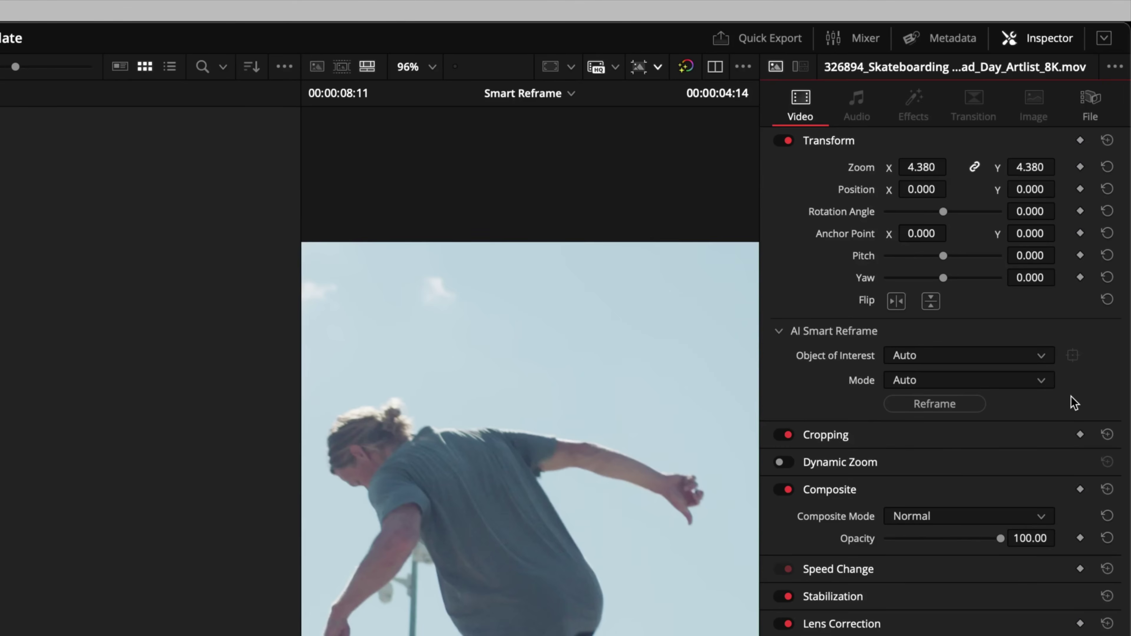
left_click(1042, 381)
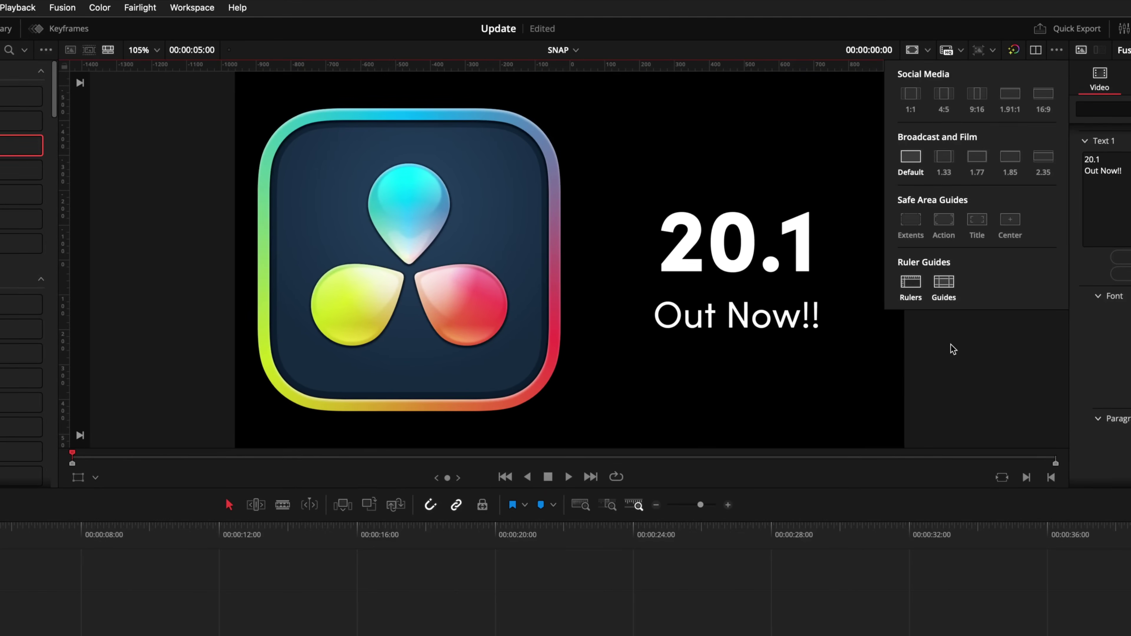
left_click(672, 78)
Step: Add a horizontal guide from the ruler and a vertical guide at position 0
left_click_drag(672, 78, 648, 190)
right_click(429, 72)
left_click(482, 146)
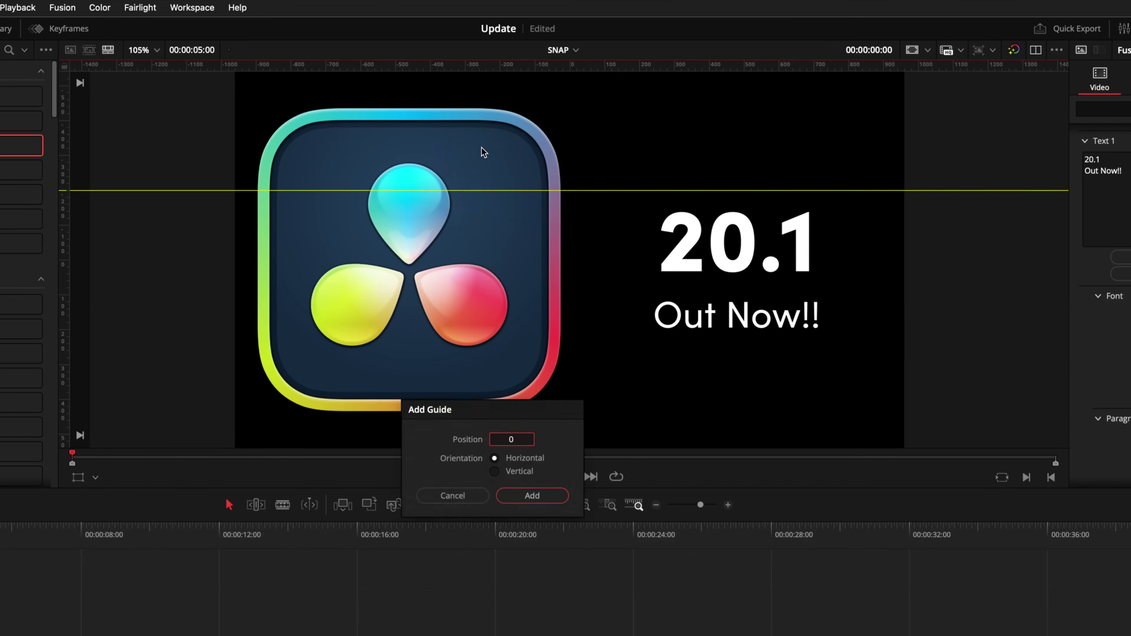
left_click(529, 496)
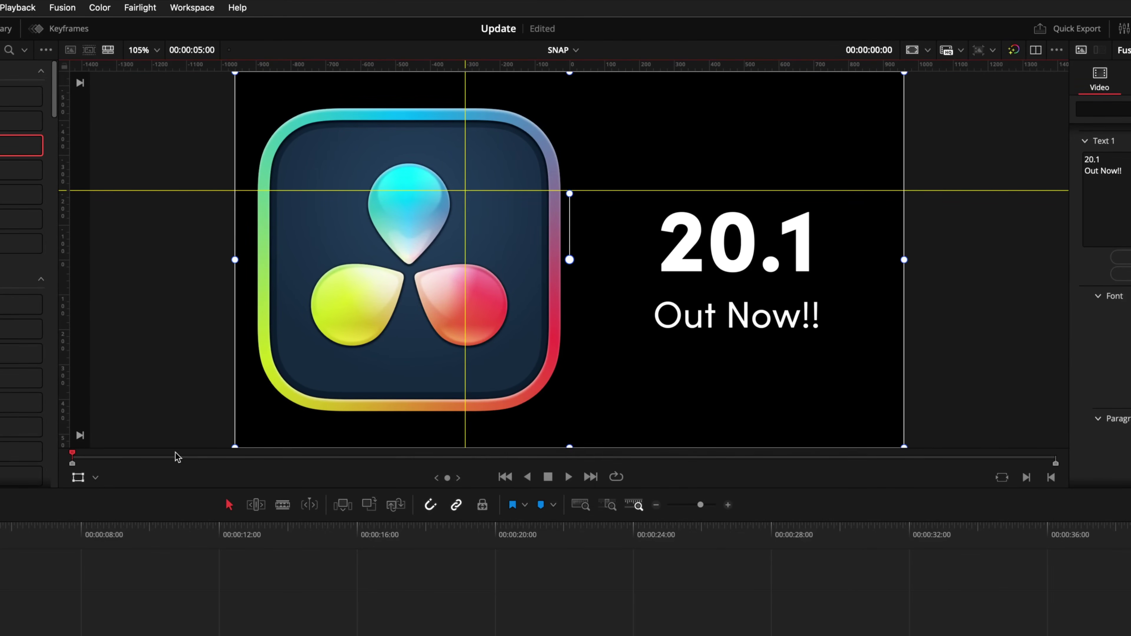
Step: Shrink the logo and move it up onto the horizontal guide
left_click(224, 449)
left_click_drag(224, 448, 306, 374)
left_click_drag(418, 273, 471, 207)
Step: Move the 20.1 Out Now!! title text onto the logo using the title's own on-screen controls
left_click(157, 535)
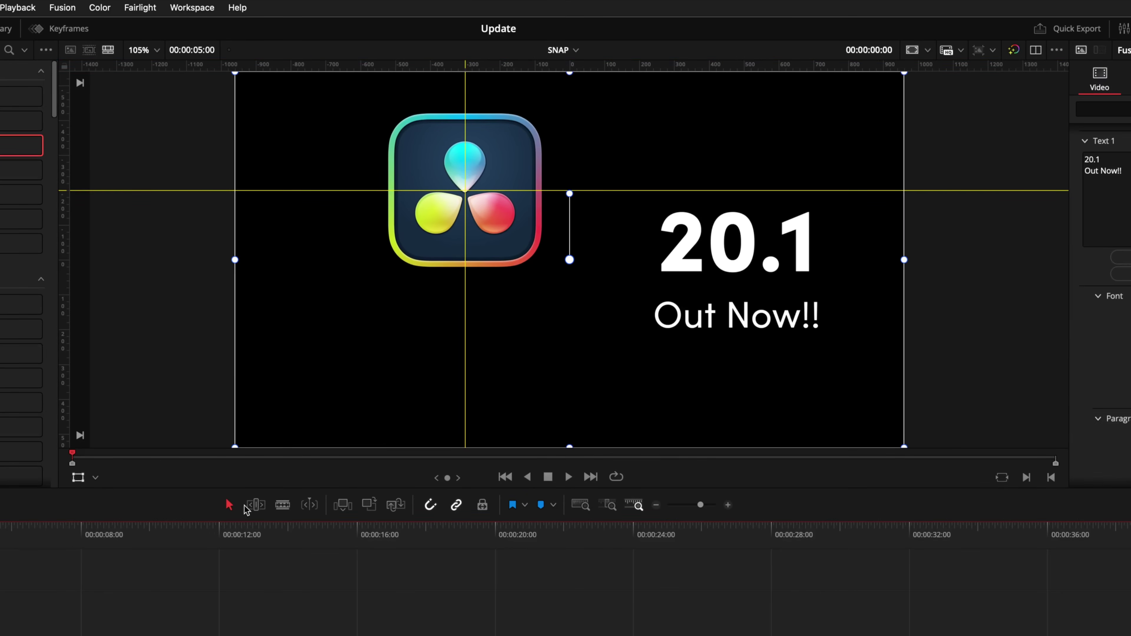
left_click_drag(734, 268, 630, 196)
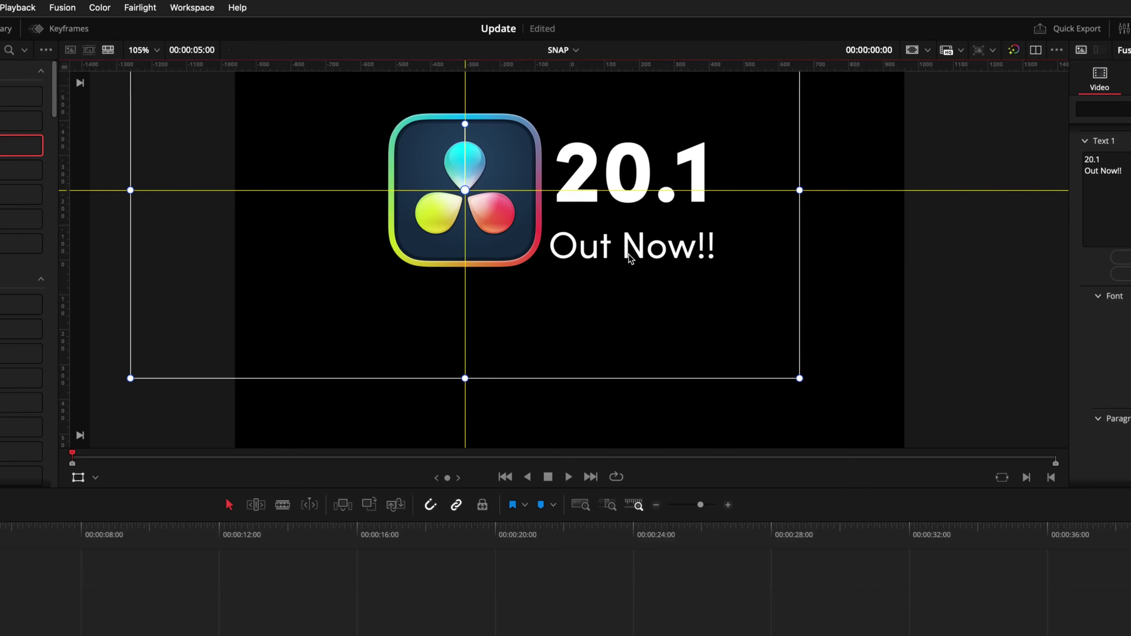
key("ctrl+z")
left_click(94, 477)
left_click(103, 567)
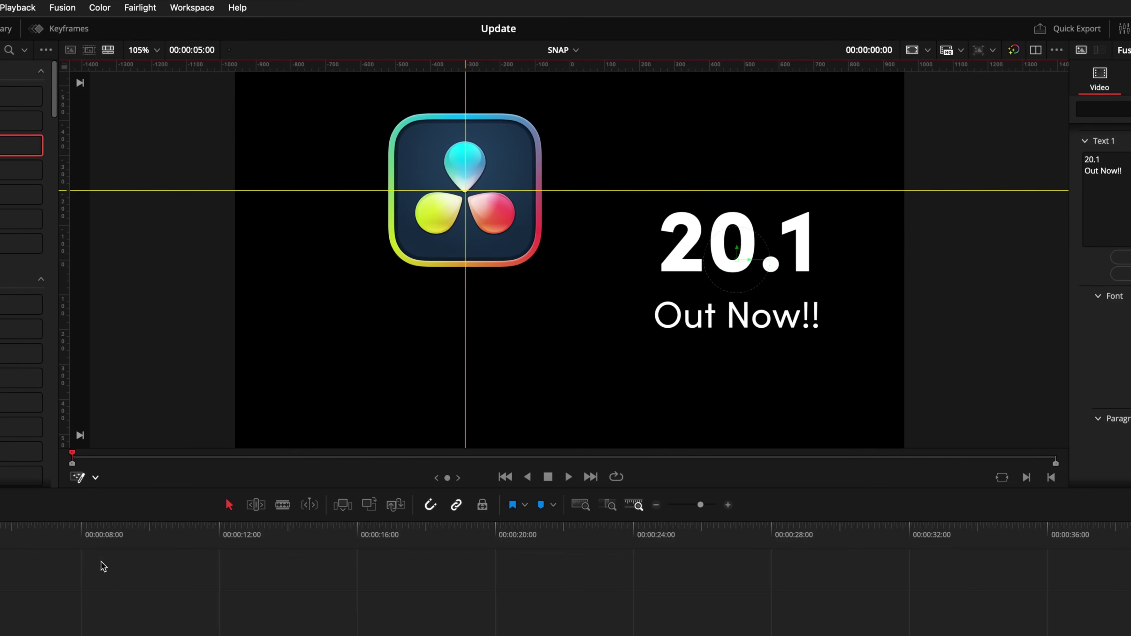
left_click_drag(737, 264, 462, 197)
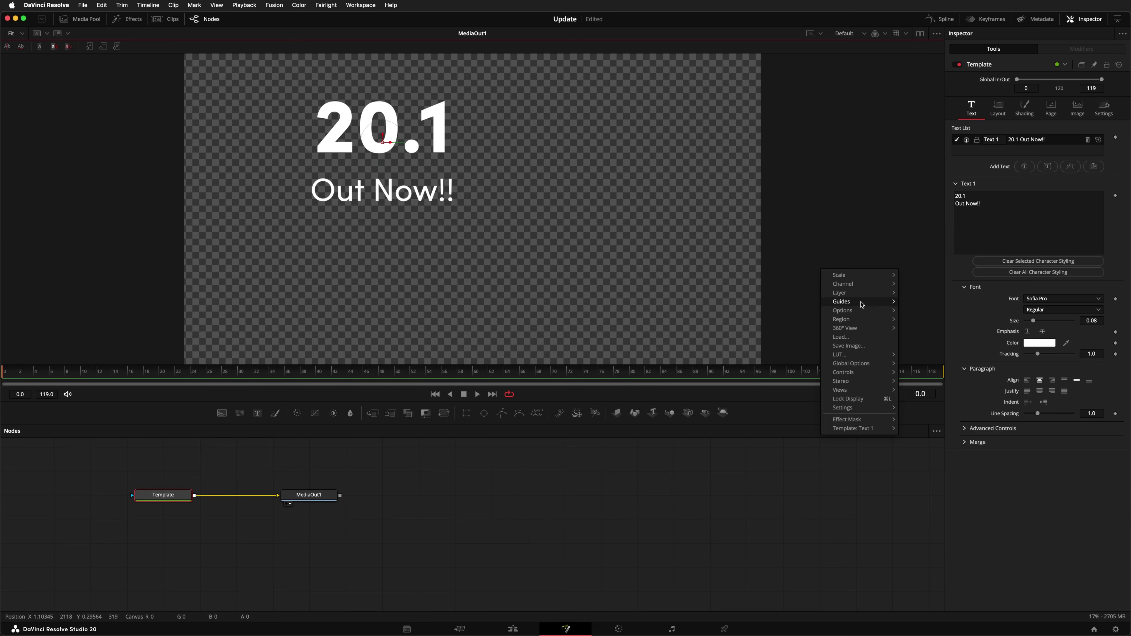
Step: Enable Show Guides and Snap To Guides in the Fusion viewer, then nudge the 20.1 Out Now!! text left
mouse_move(861, 305)
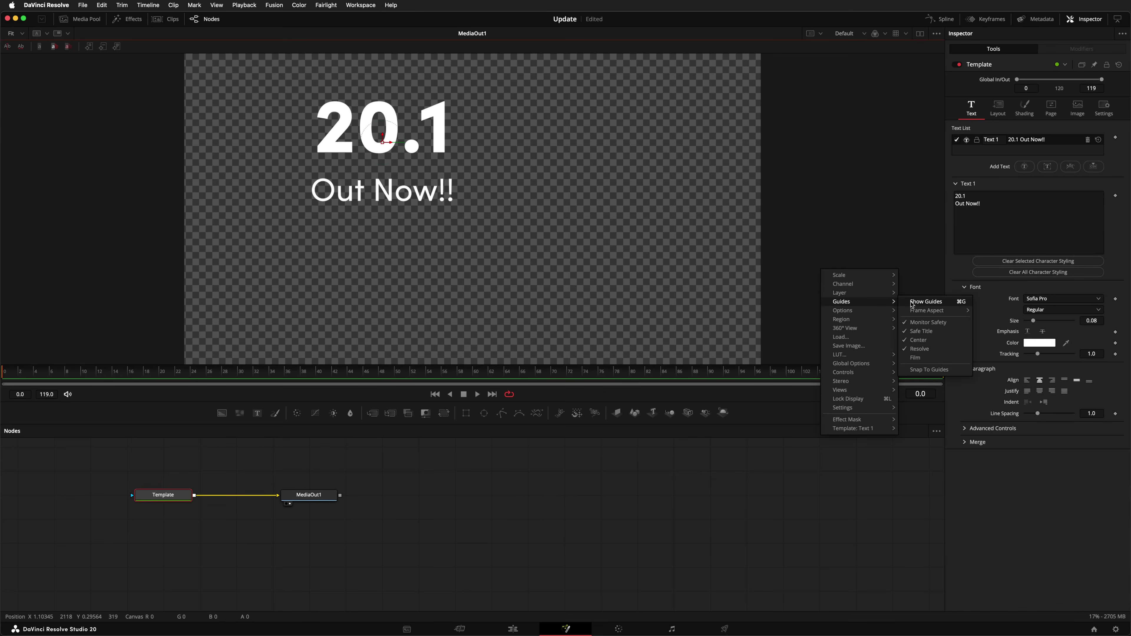
left_click(912, 304)
right_click(847, 277)
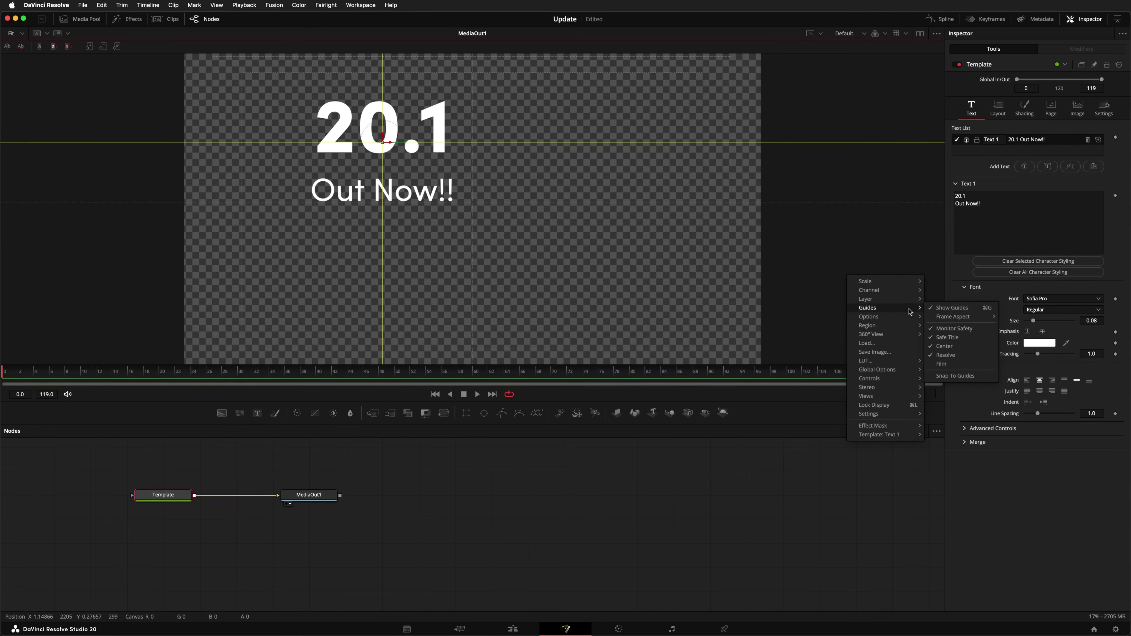
left_click(944, 376)
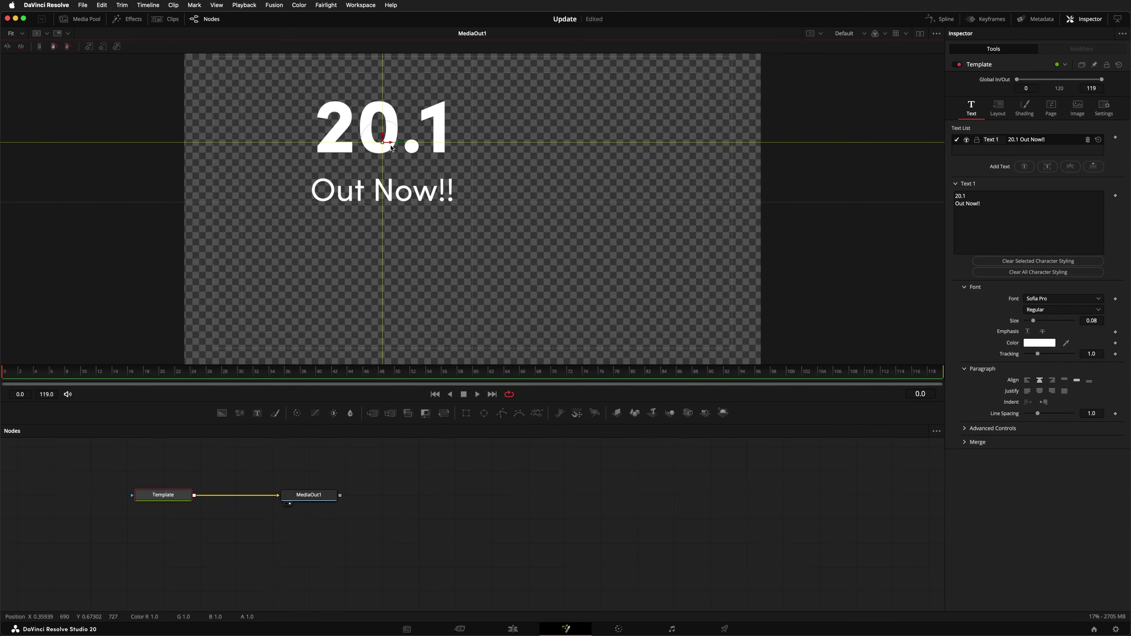
mouse_move(384, 145)
left_mouse_down()
mouse_move(346, 148)
mouse_move(385, 147)
left_mouse_up()
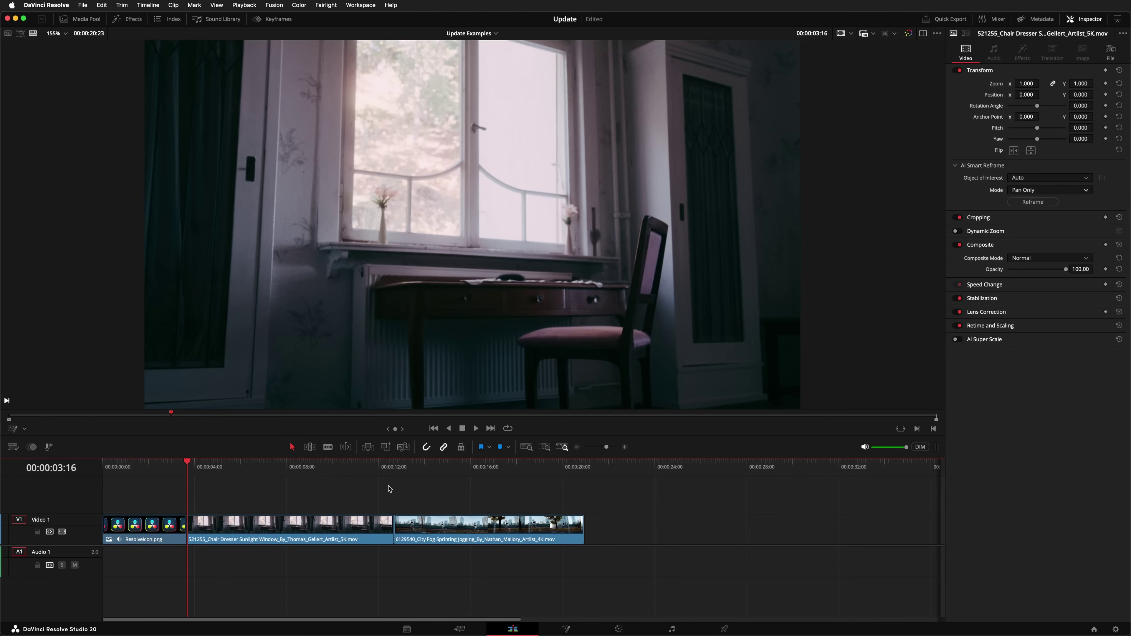
left_click(409, 499)
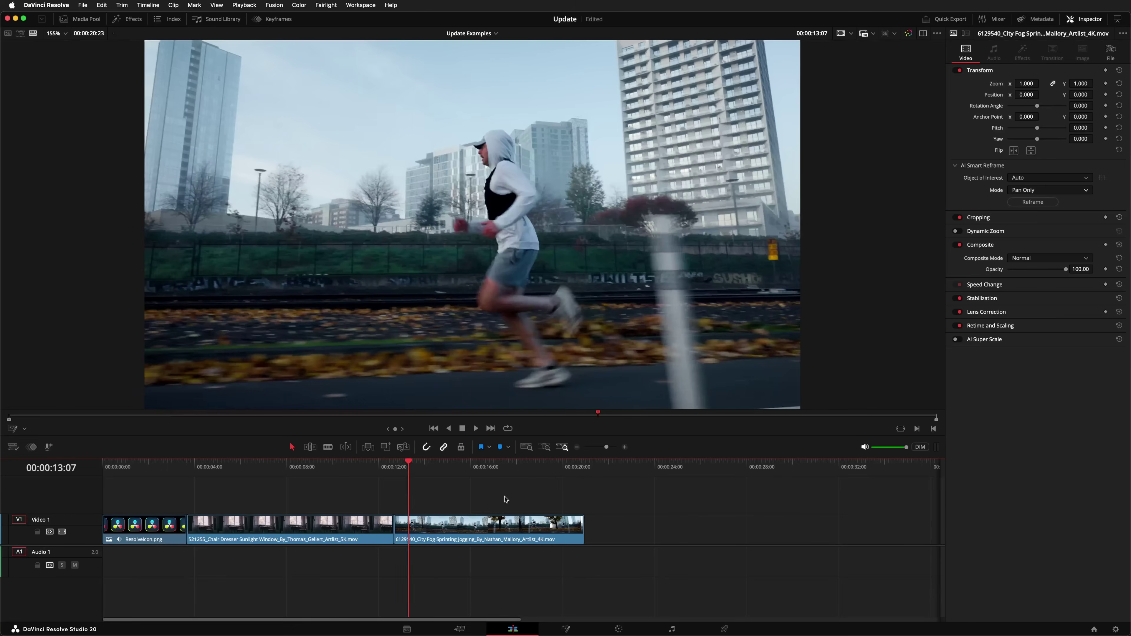
left_click(518, 498)
left_click(276, 497)
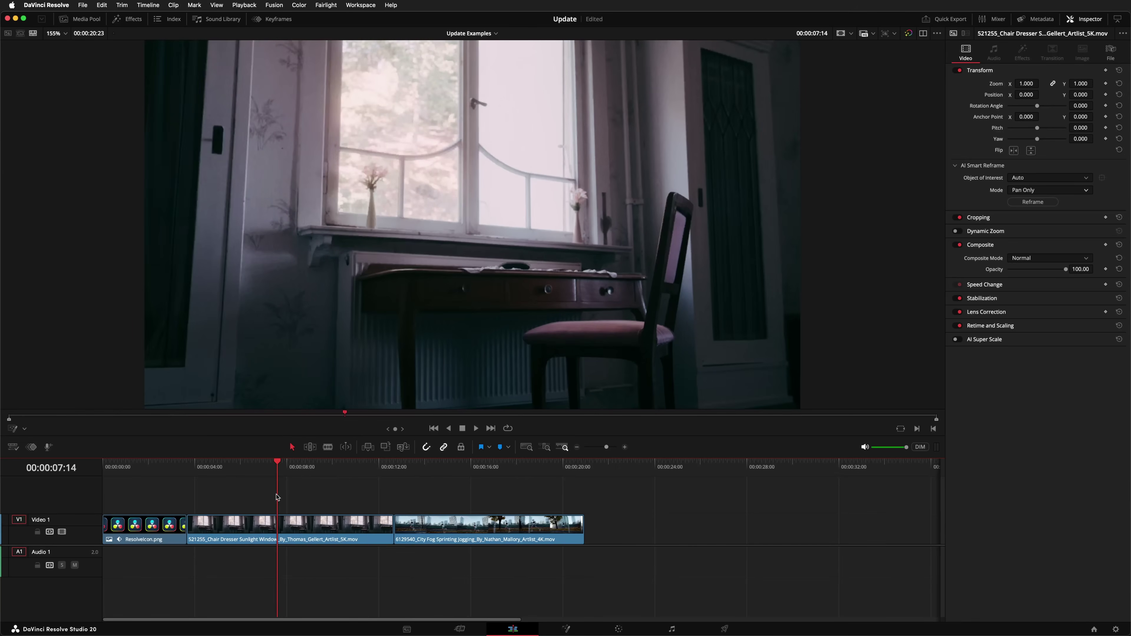
left_click(321, 489)
left_click_drag(321, 489, 187, 508)
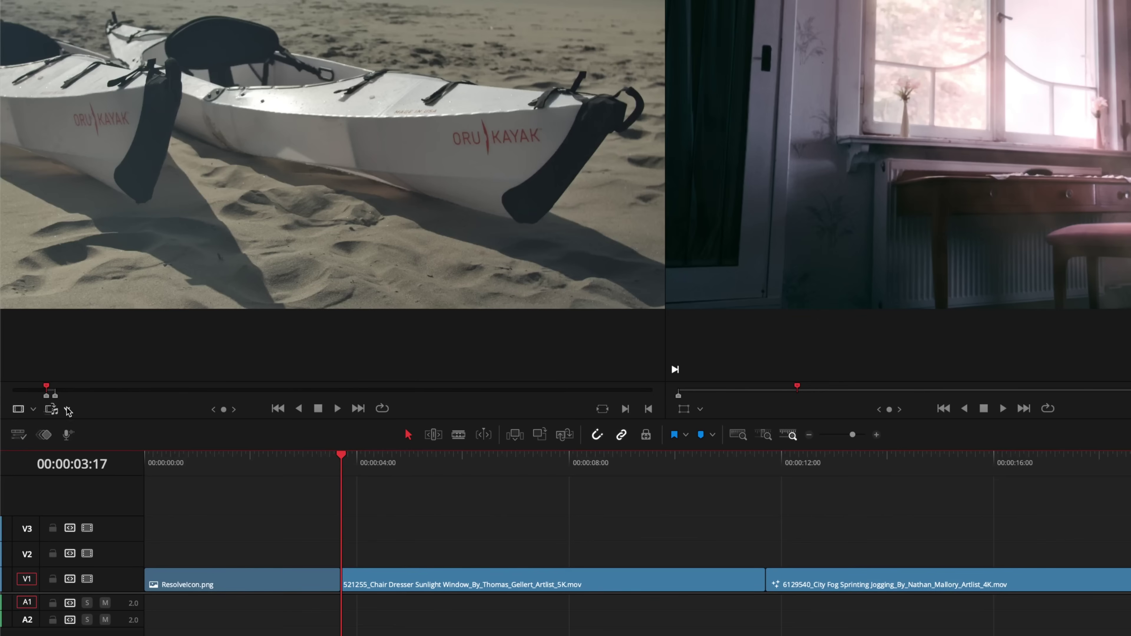
Step: Insert P1160432.MOV as video only onto V2 at the playhead, above the chair clip
left_click(68, 409)
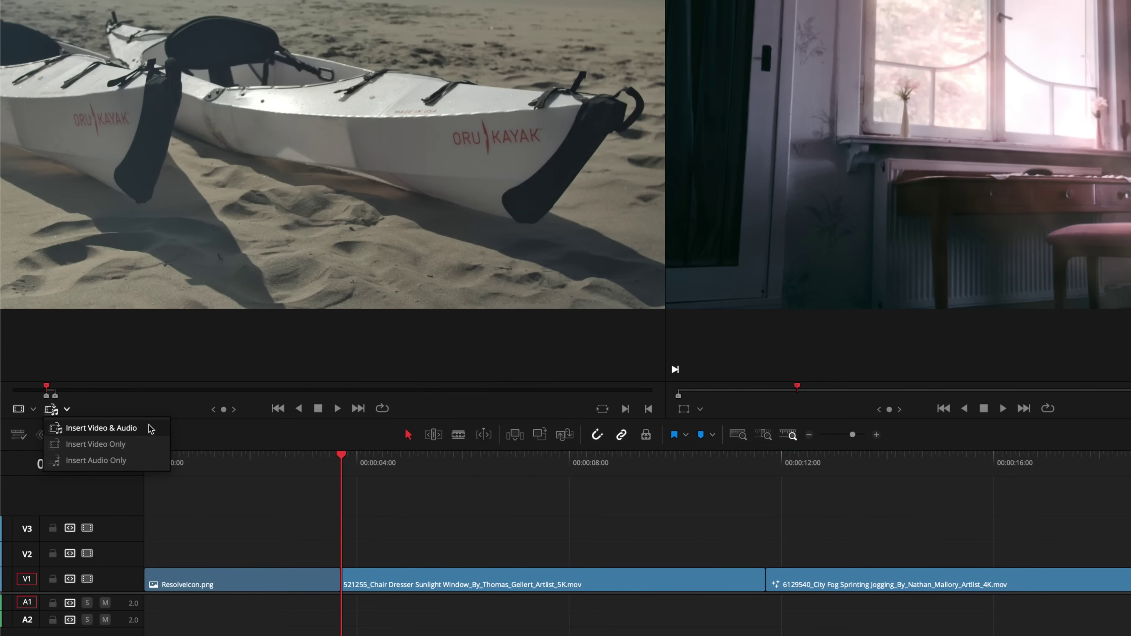
left_click(146, 449)
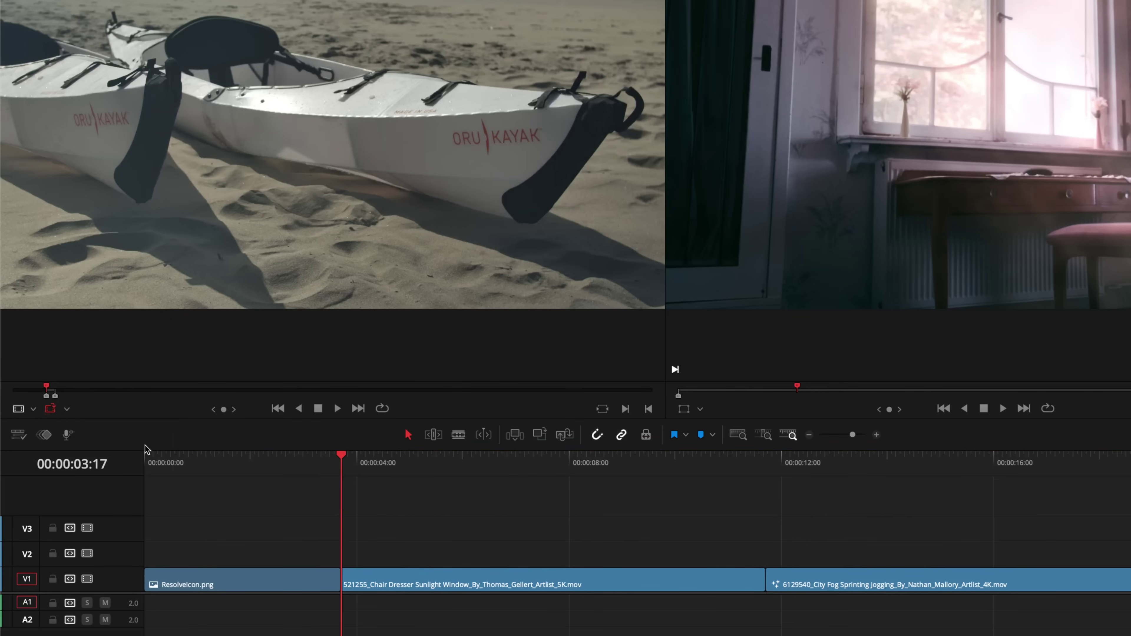
key("F12")
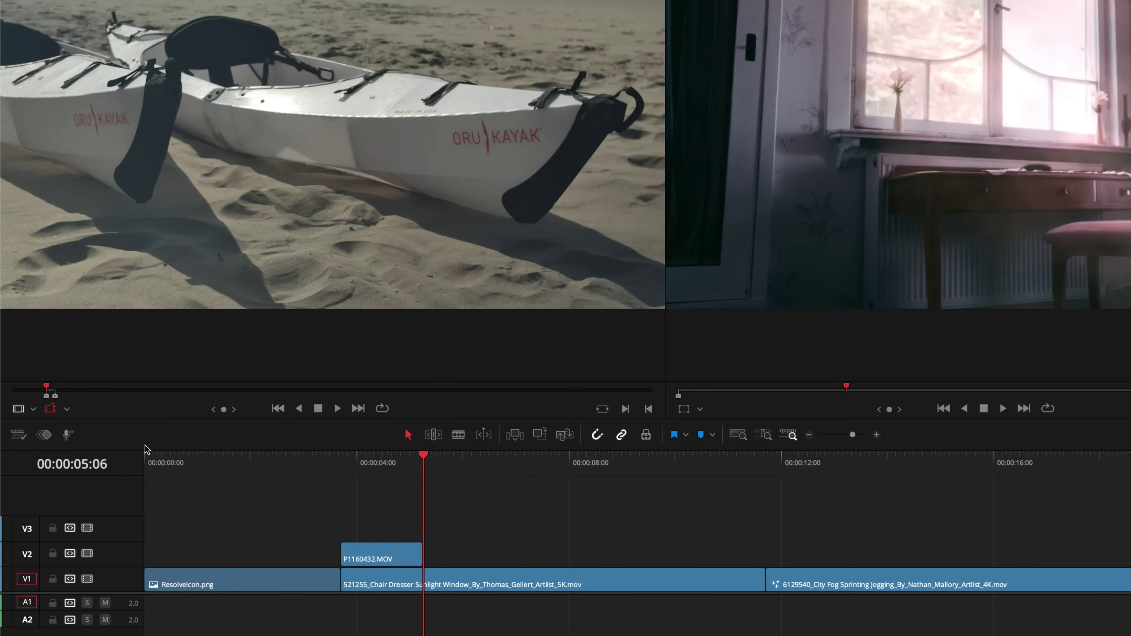
mouse_move(295, 299)
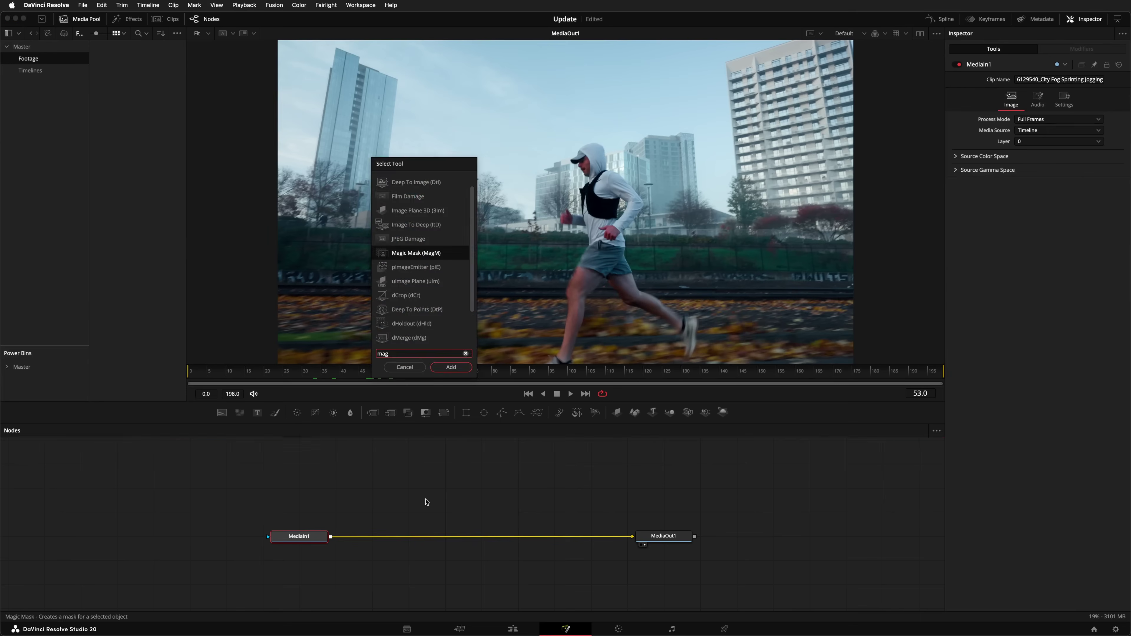
Step: Mark the runner for Magic Mask, set Better mode, track both directions and play the result
left_click(562, 336)
left_click(587, 164)
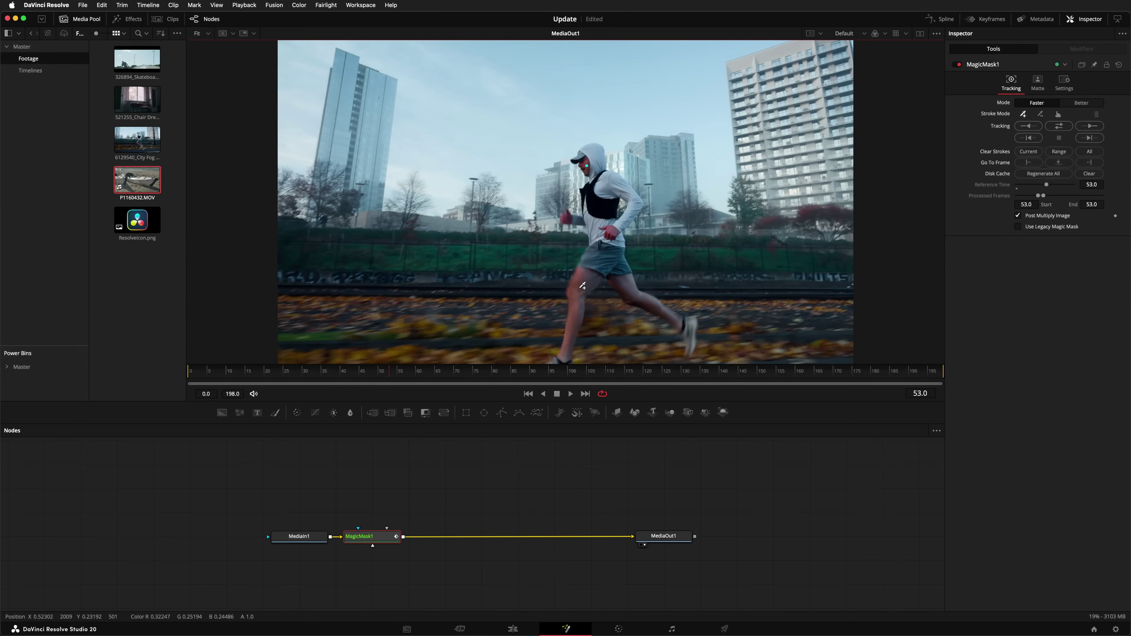
left_click(1081, 103)
left_click(1060, 137)
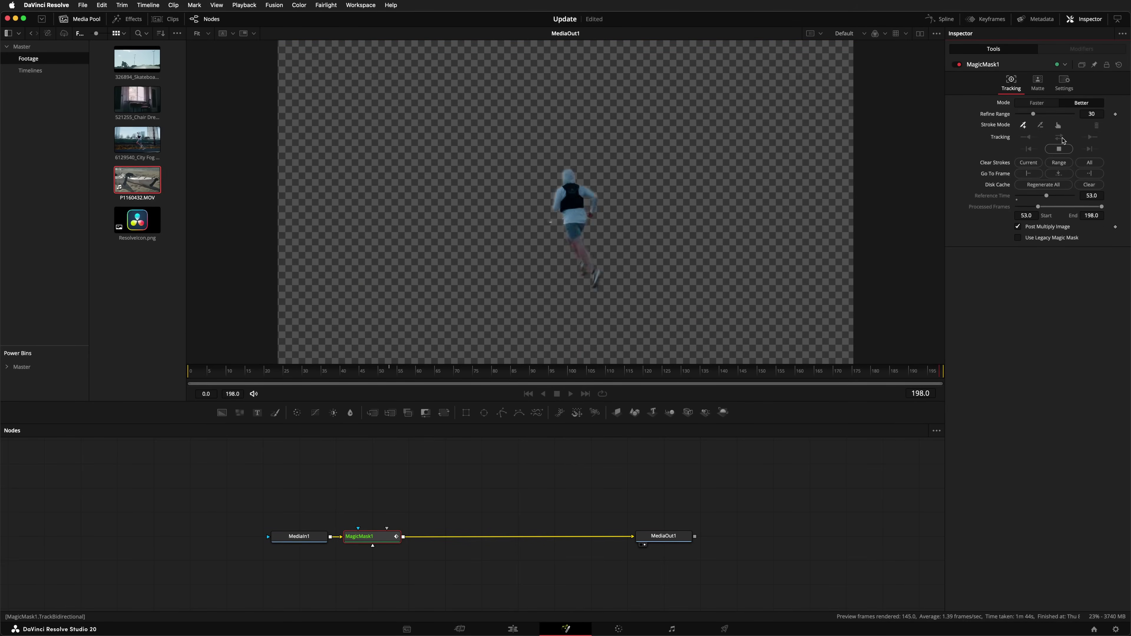
left_click(569, 394)
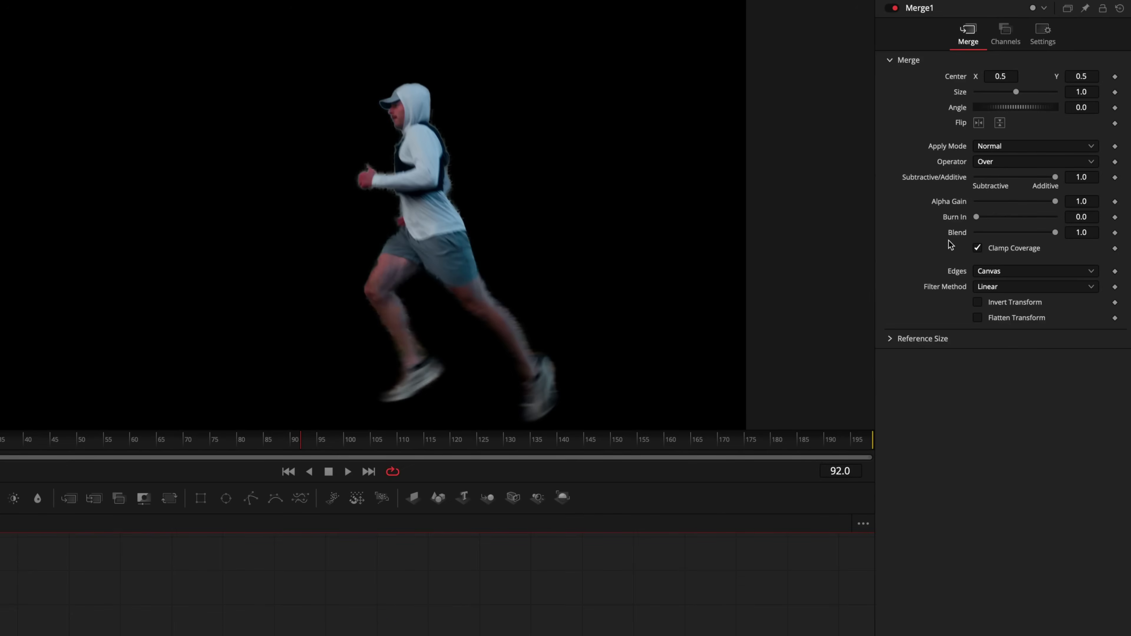
Step: Edit Merge1's Blend control to a CheckboxControl placed on the Merge page
right_click(957, 237)
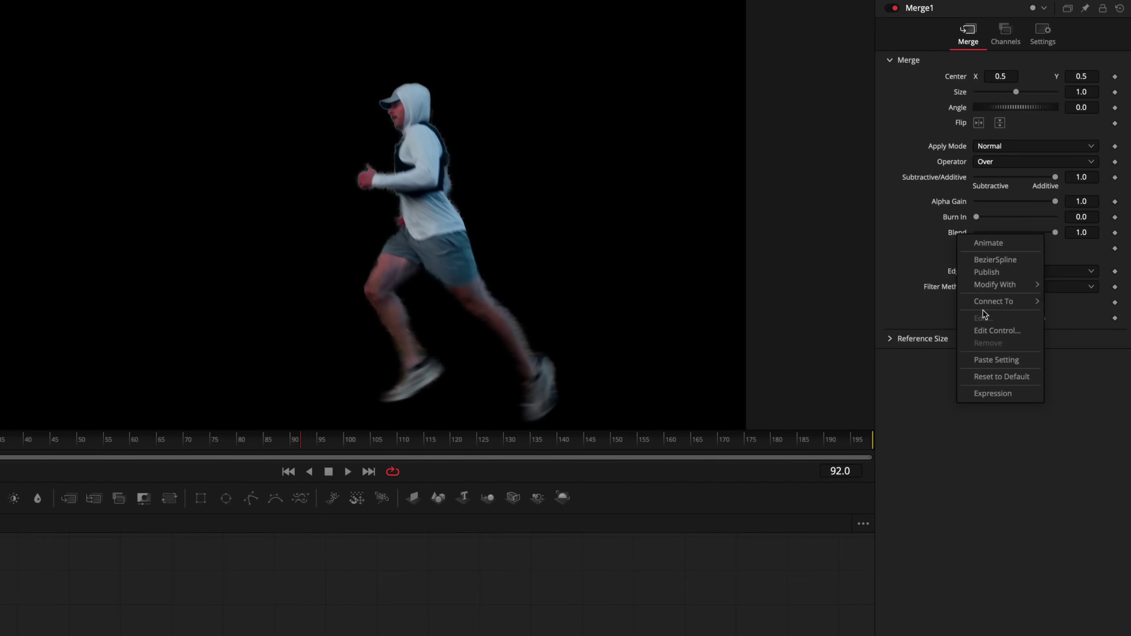
left_click(990, 331)
scroll(343, 328, "down", 2)
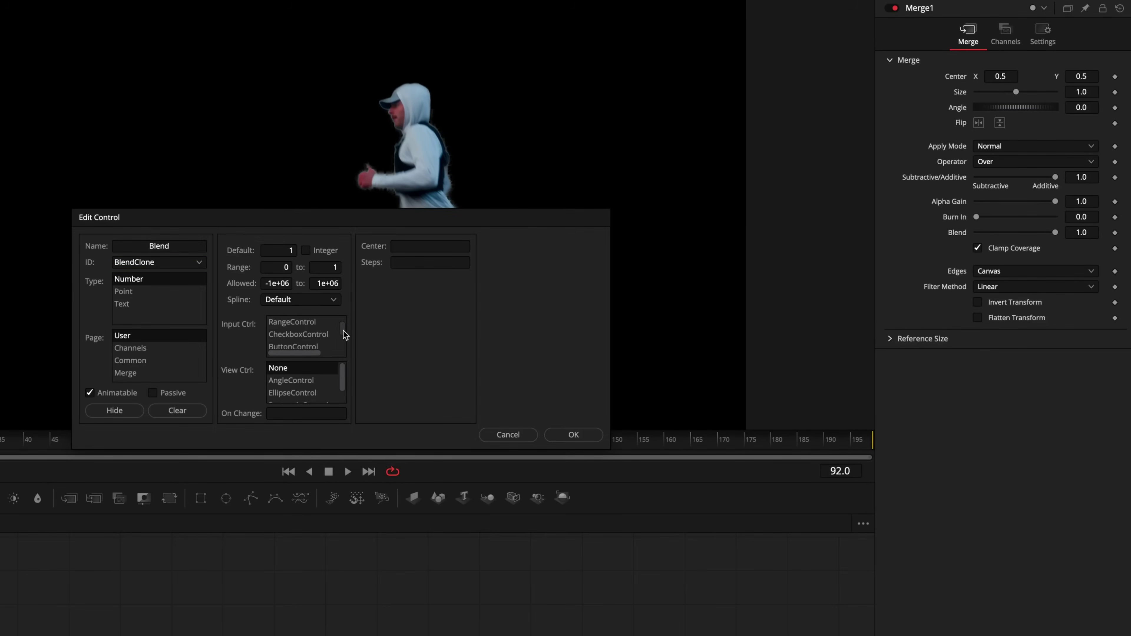
left_click(323, 334)
left_click(159, 373)
left_click(574, 436)
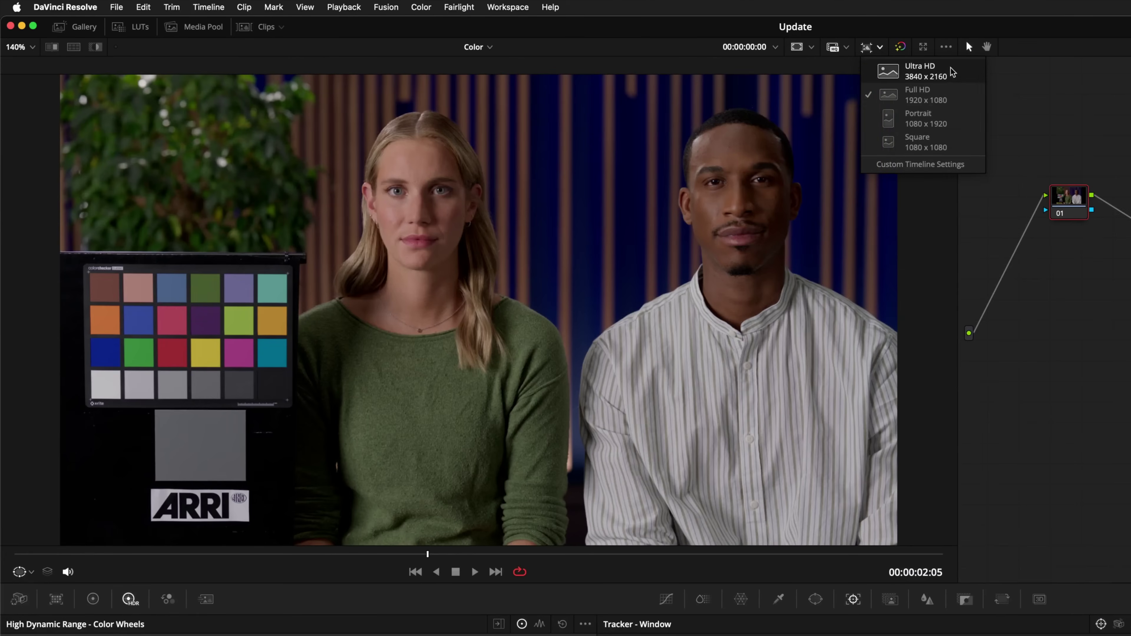
left_click(959, 139)
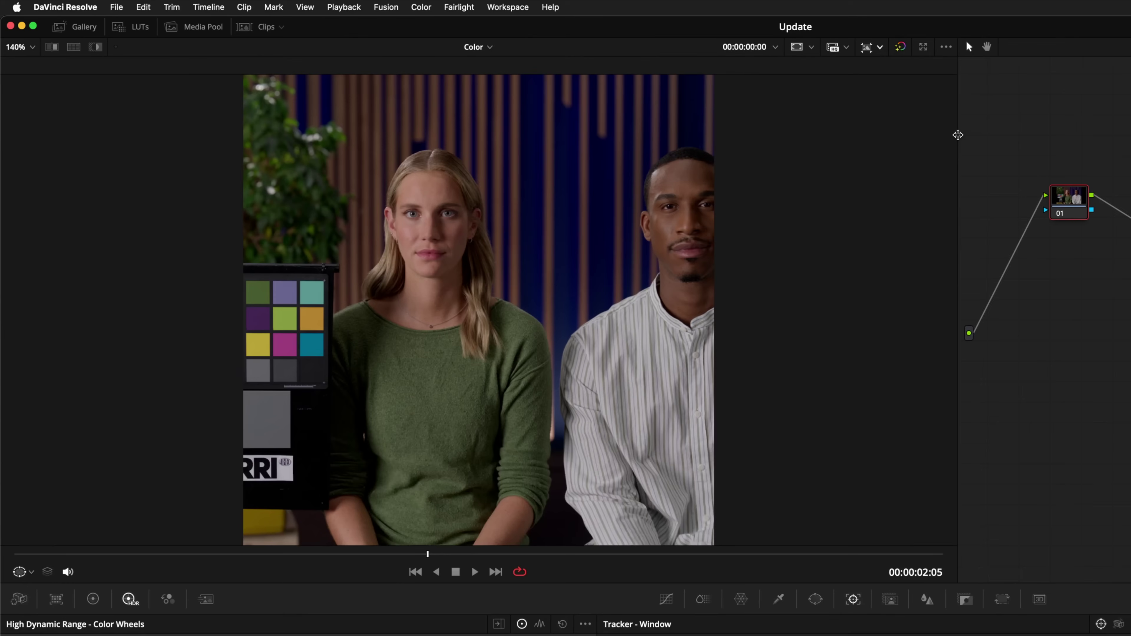
left_click(885, 48)
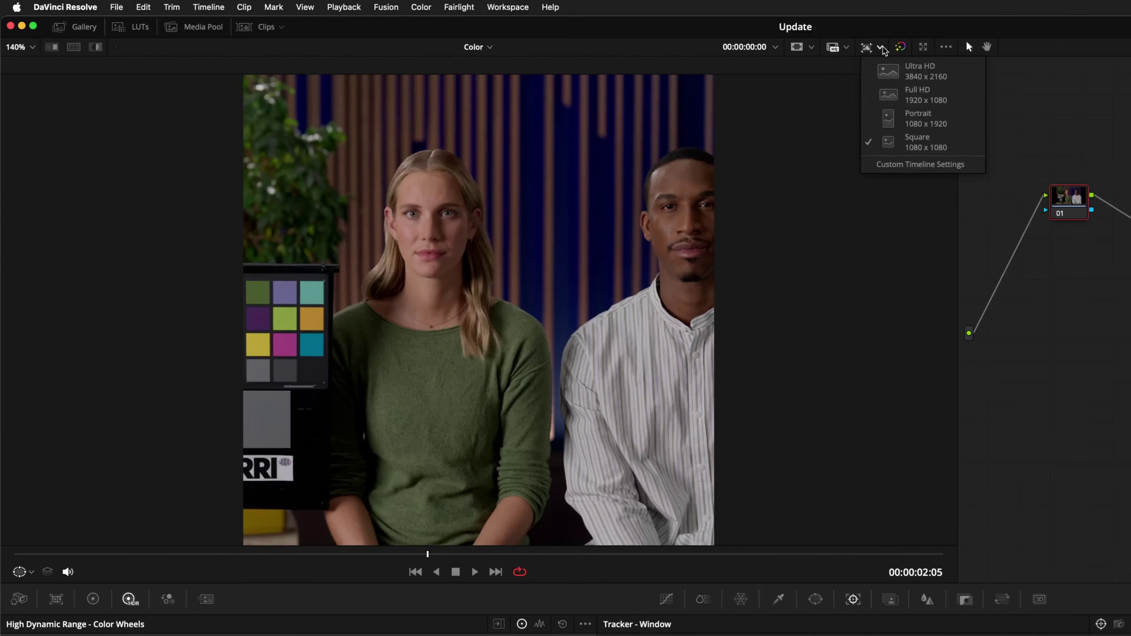
left_click(921, 93)
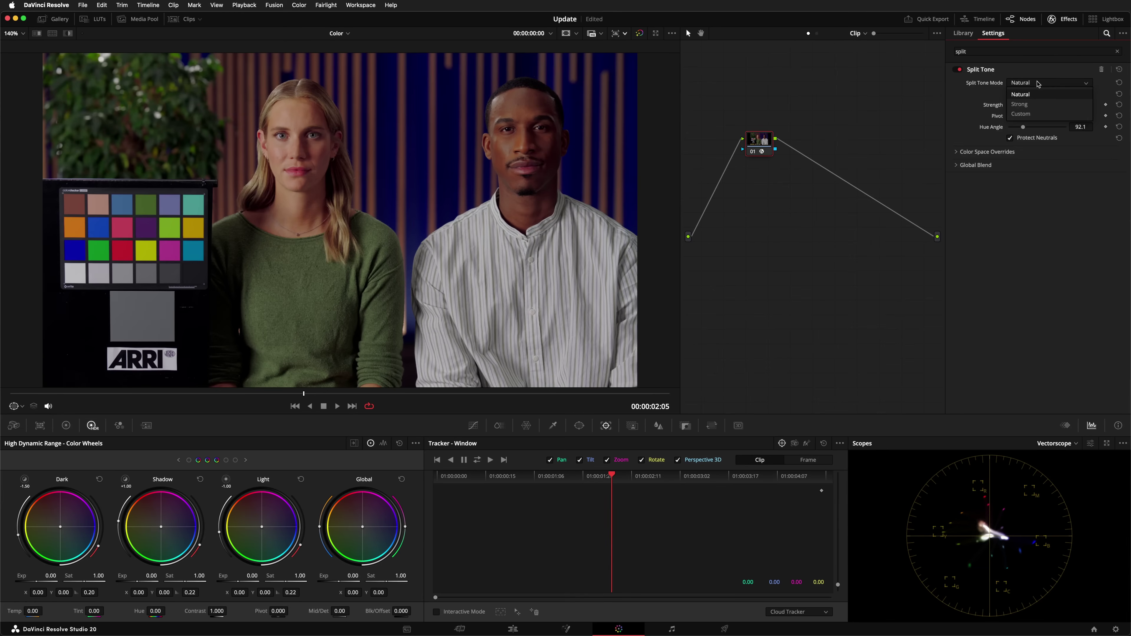
Step: Enable Split Tone in Film Look Creator, keeping the Natural mode
left_click(1039, 84)
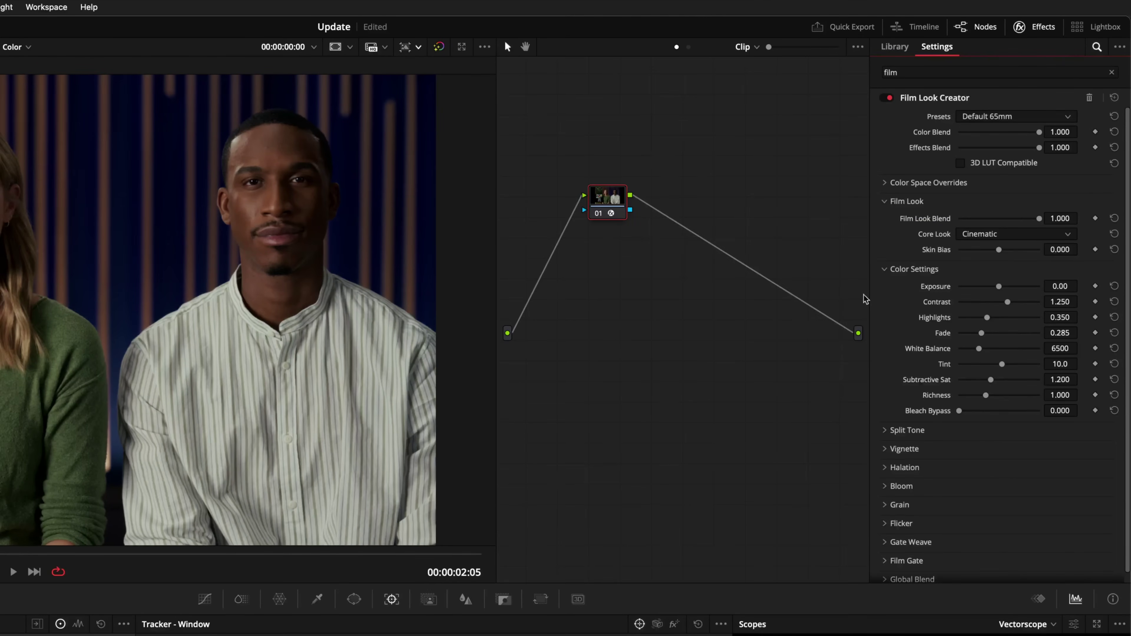
left_click(887, 433)
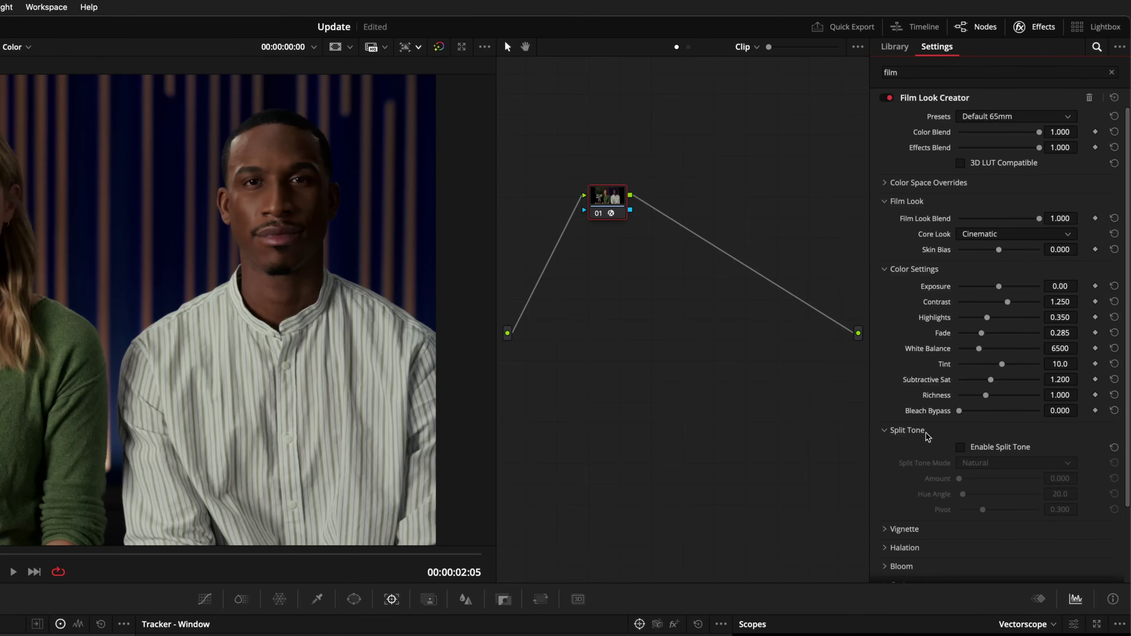
left_click(961, 447)
left_click(1023, 464)
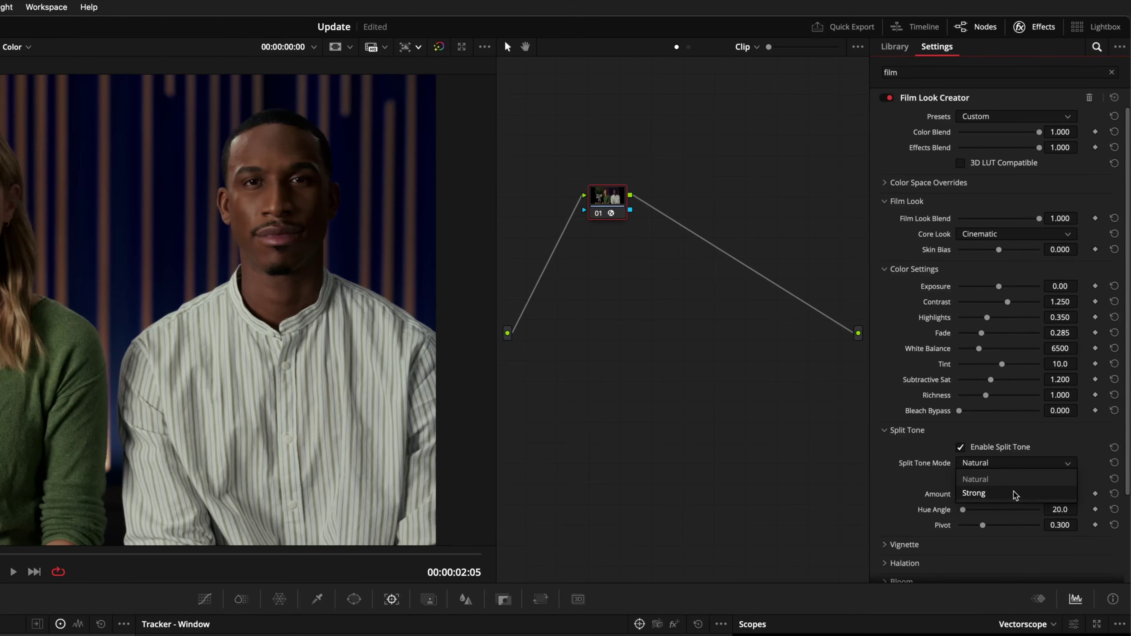
left_click(1036, 445)
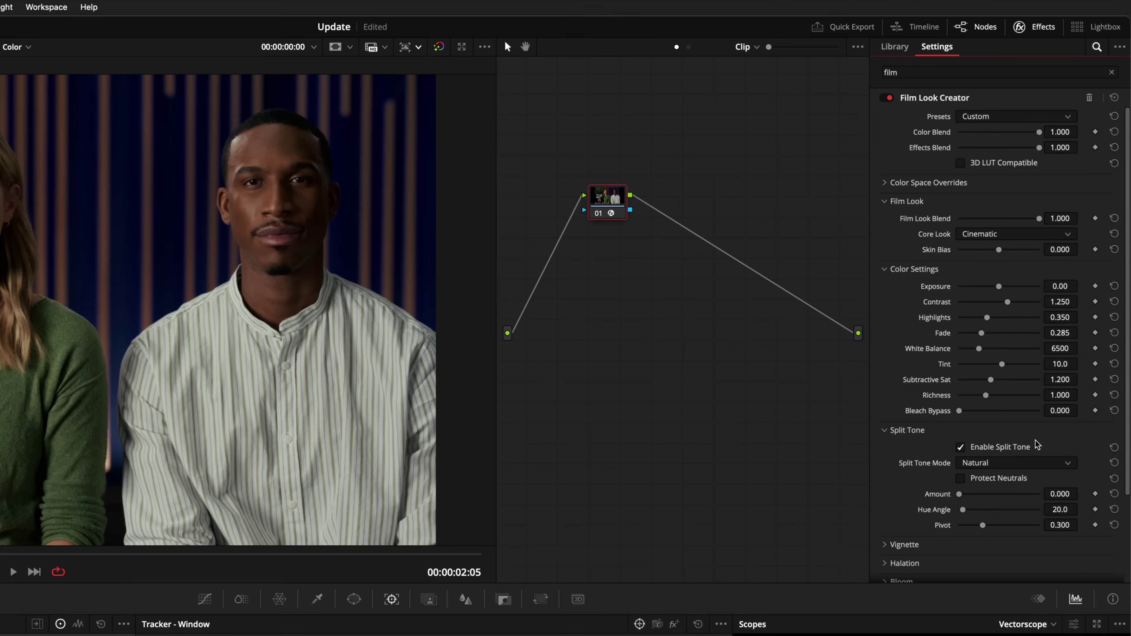
Step: Add ColorTone Diffuser to node 01, try Teal Soft, then settle on the Comfy Couch preset
left_click_drag(975, 88, 759, 143)
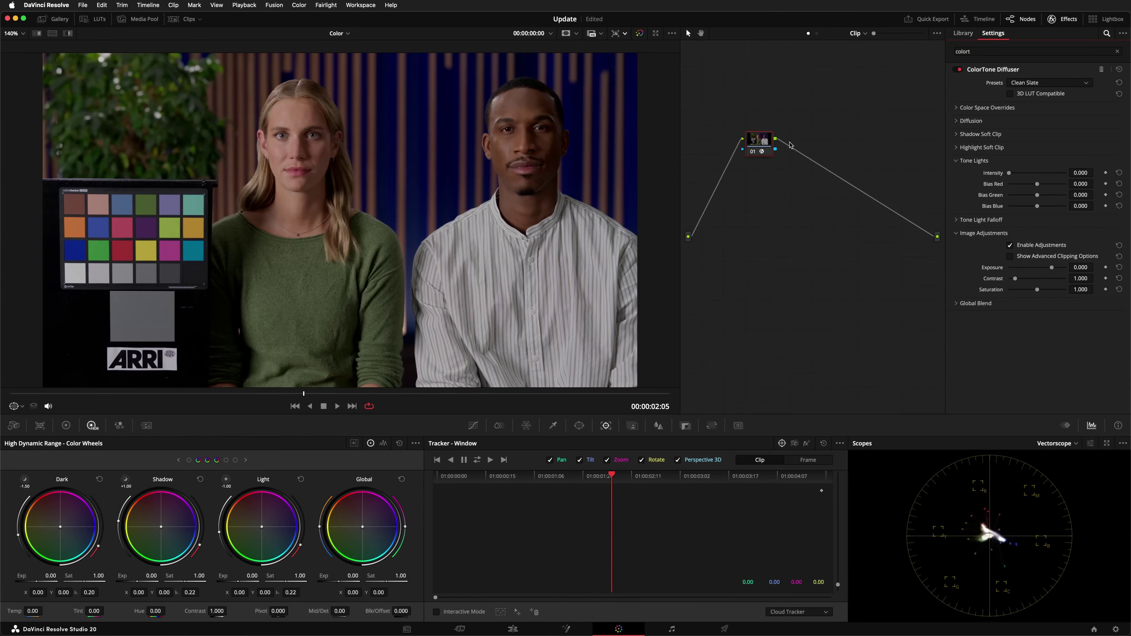
left_click(1051, 82)
left_click(1055, 133)
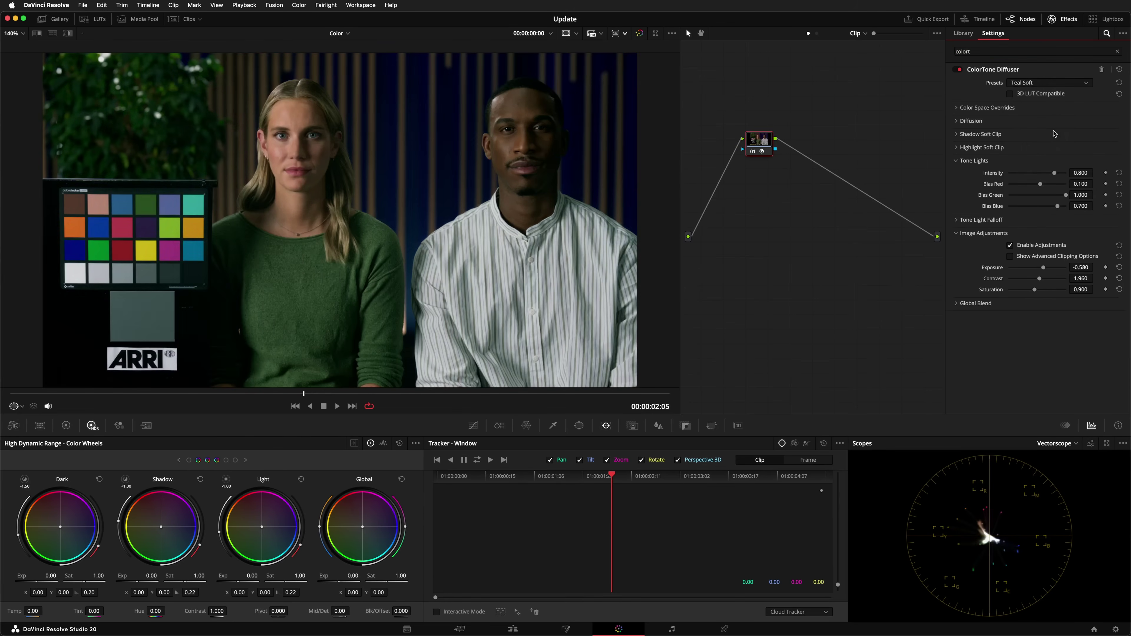
left_click(1053, 82)
left_click(1061, 155)
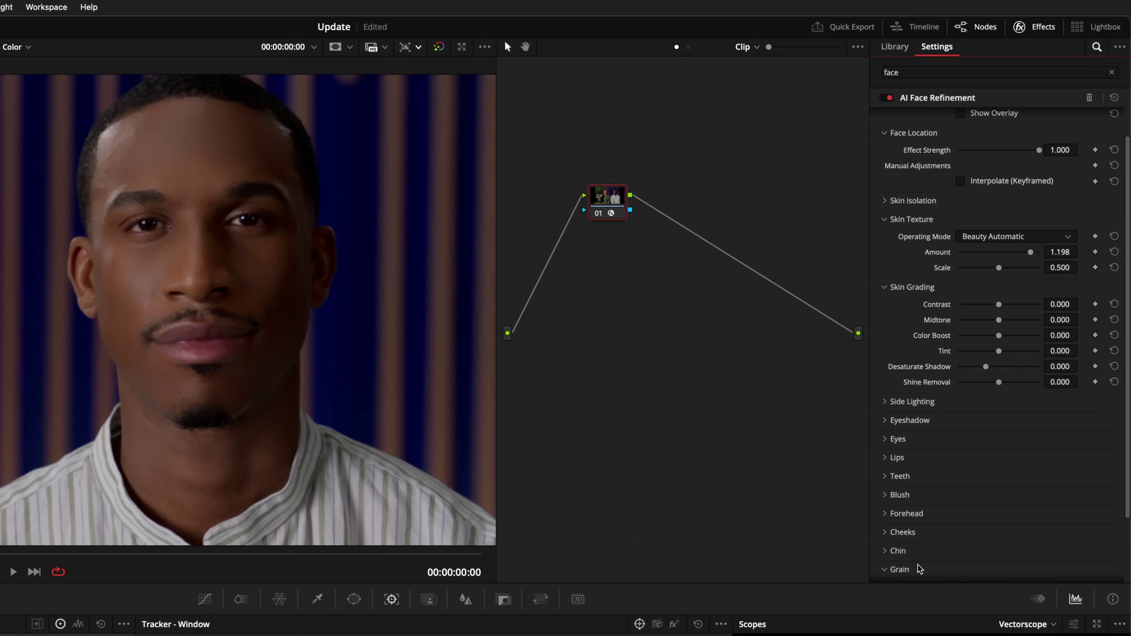
Step: Turn on Add Grain To Skin Areas and adjust the Light Rays red and green relative lengths
scroll(985, 403, "down", 3)
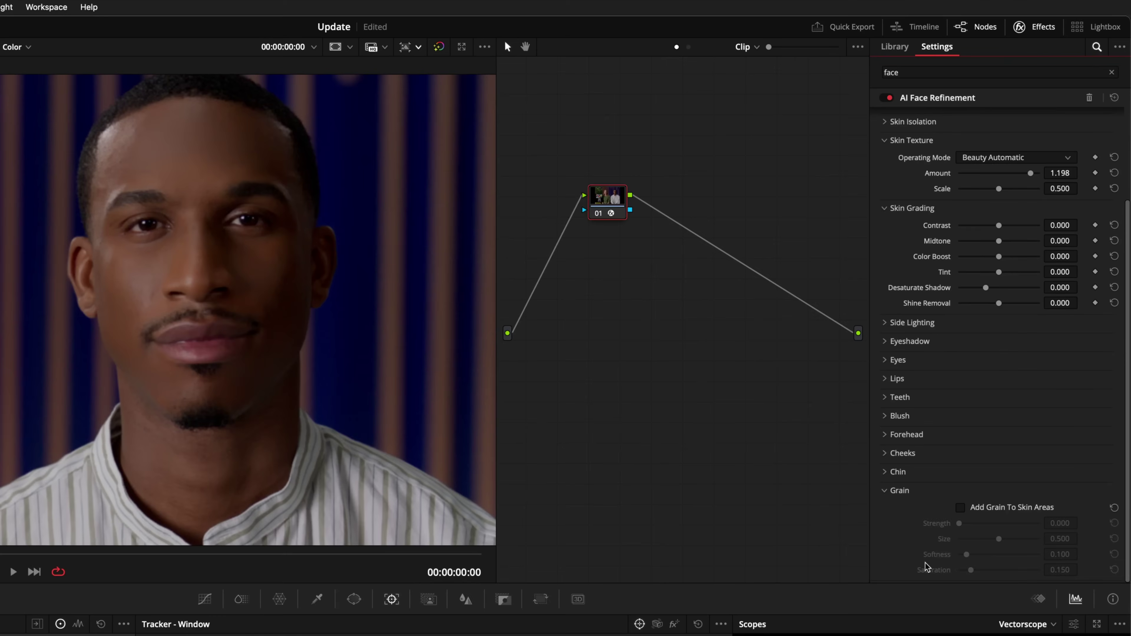
left_click(959, 507)
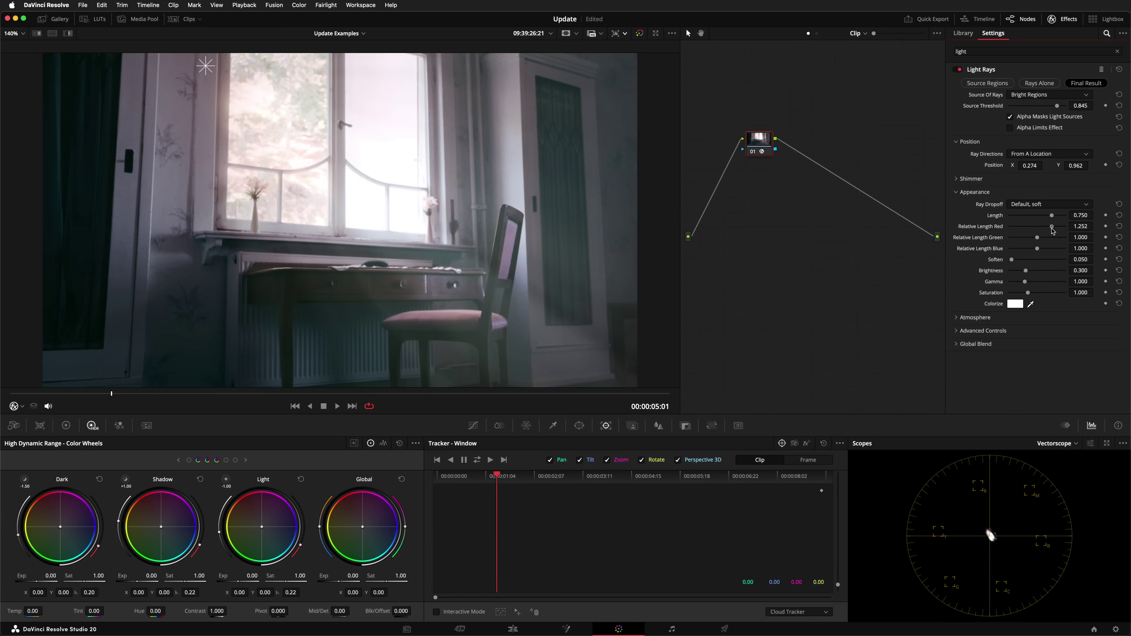
left_click_drag(1038, 227, 1054, 254)
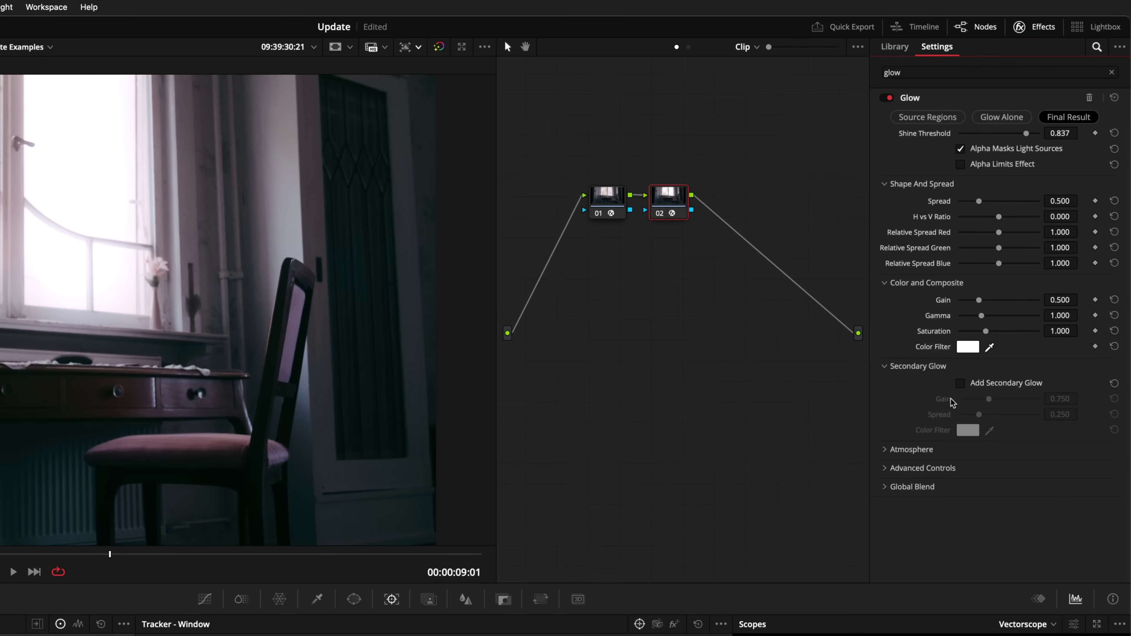
Step: Enable Add Secondary Glow in node 02's Glow settings to brighten the window light
left_click(960, 384)
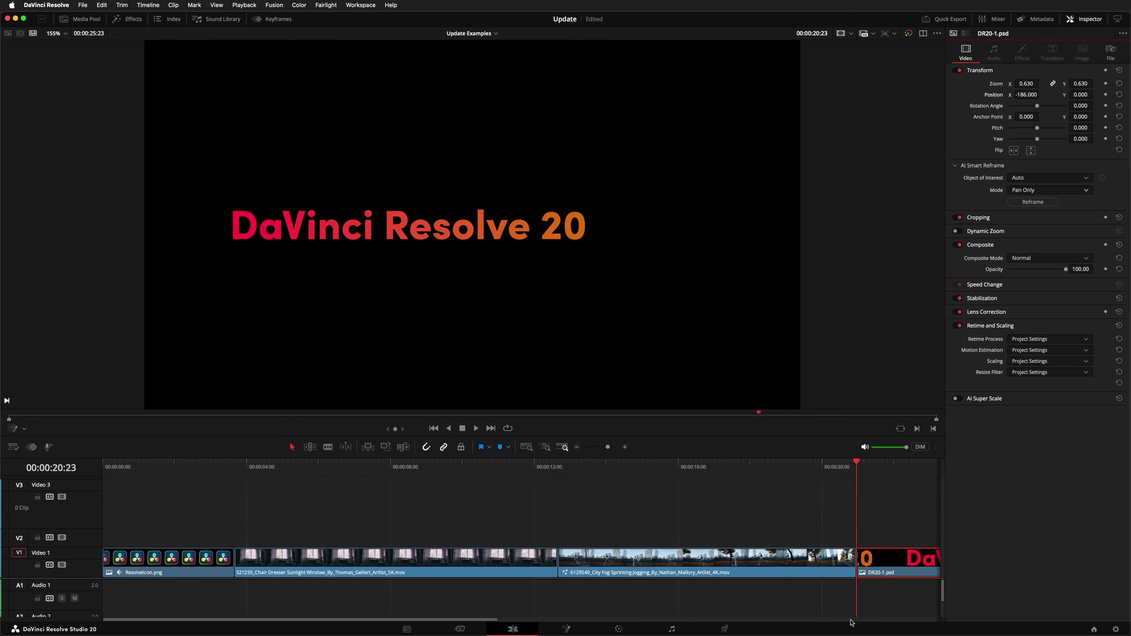
Step: Save the Update project, then move the .1 text layer beside 20 in DR20-1.psd
key("super+s")
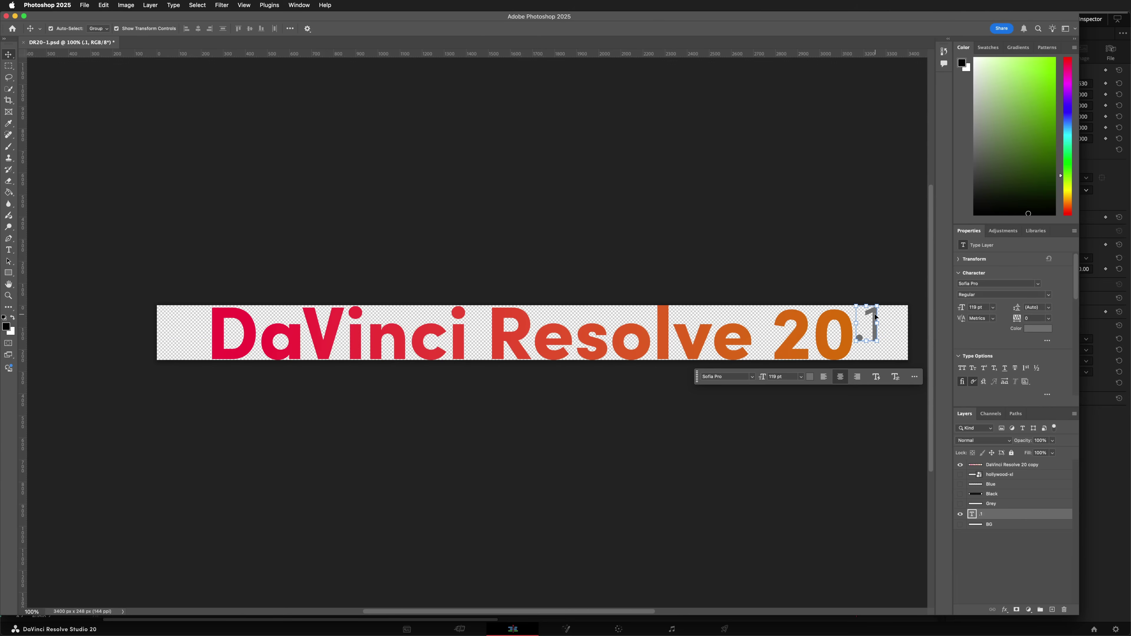
left_click_drag(866, 309, 884, 331)
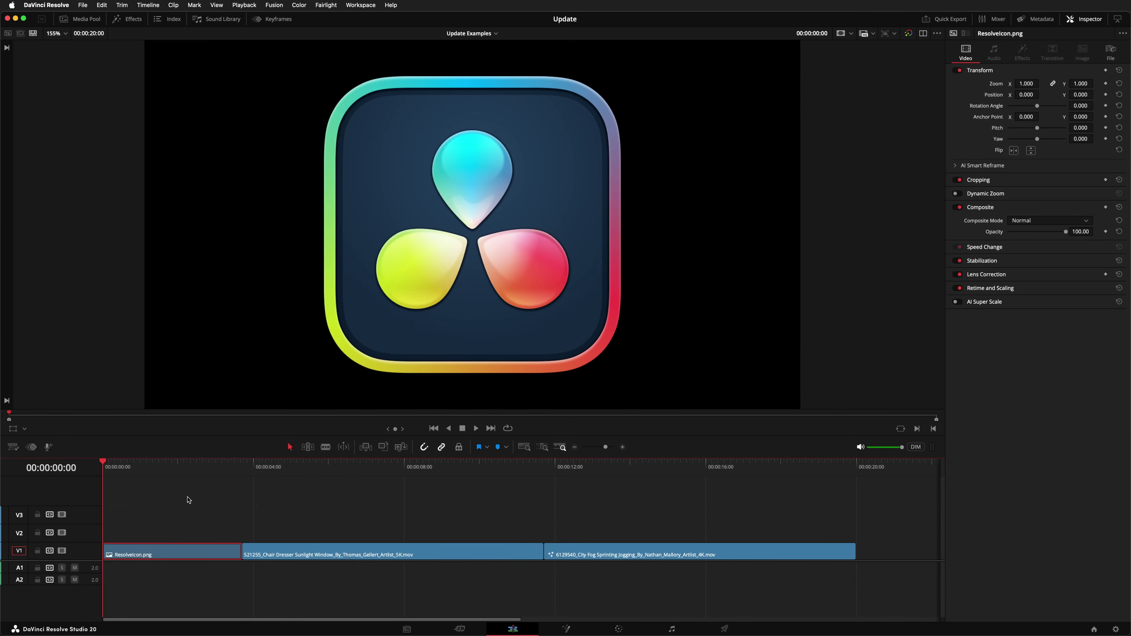
Step: Apply Flying Flag to the ResolveIcon.png logo clip via effect search and play it back
key("super+f")
type("flag")
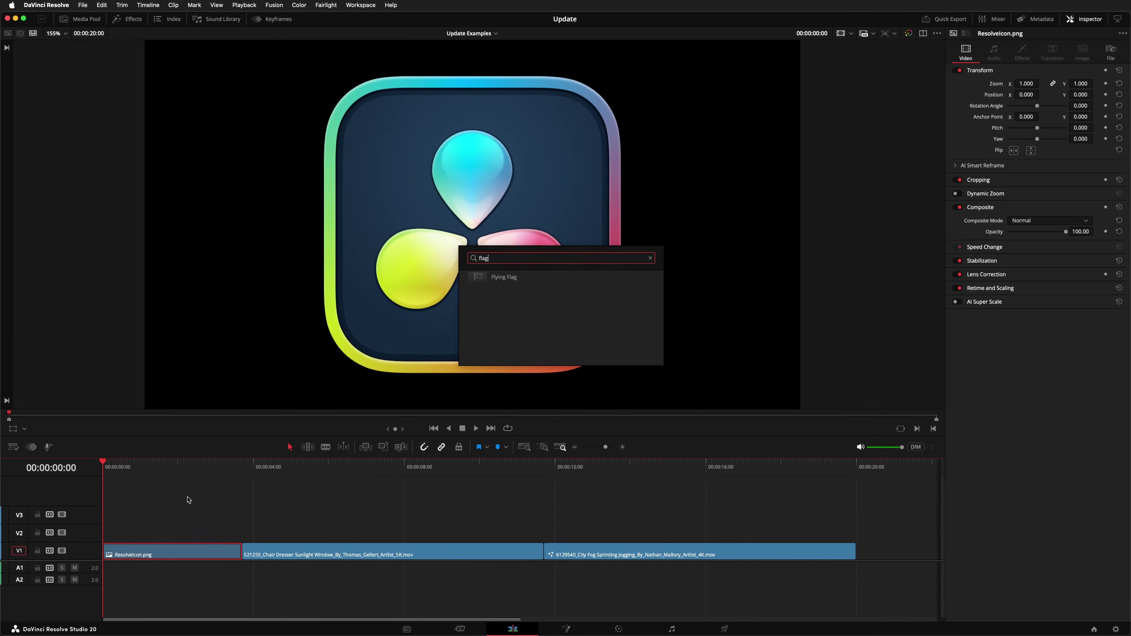
key("Return")
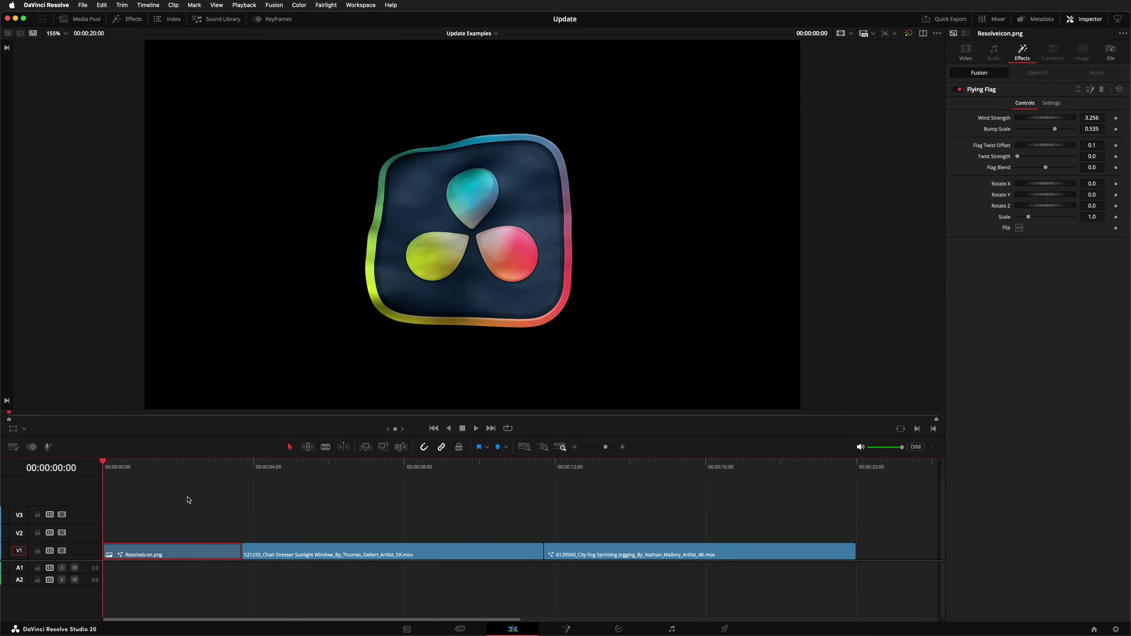
key("space")
Step: Add a Dip To Color Dissolve at the edit point between the logo and chair clips
left_click(242, 554)
key("super+f")
type("dis")
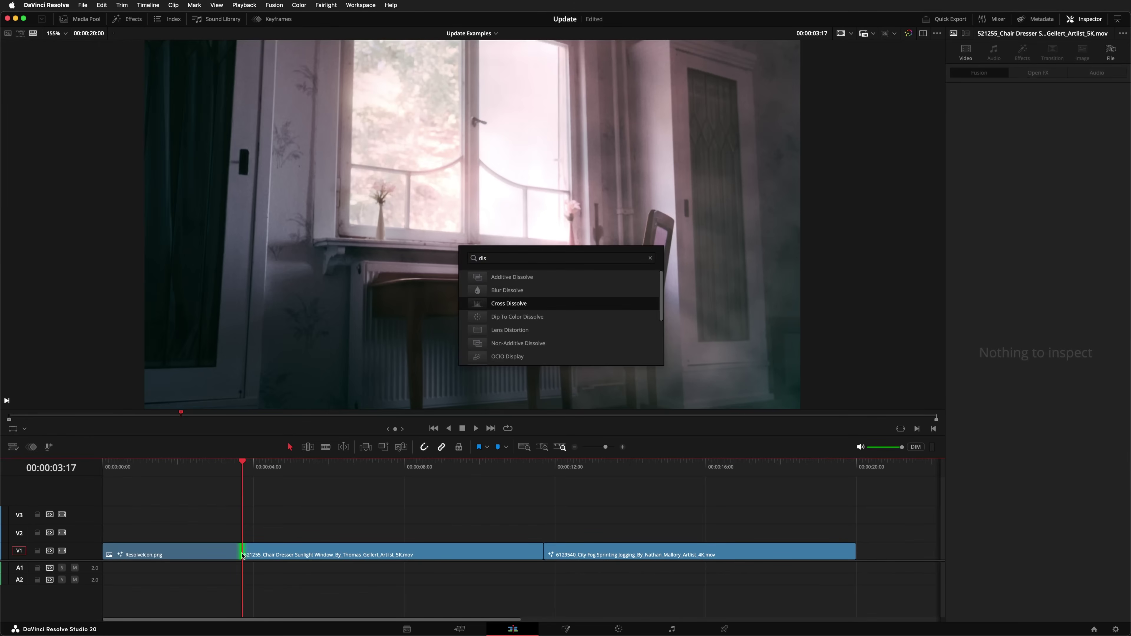
key("Down")
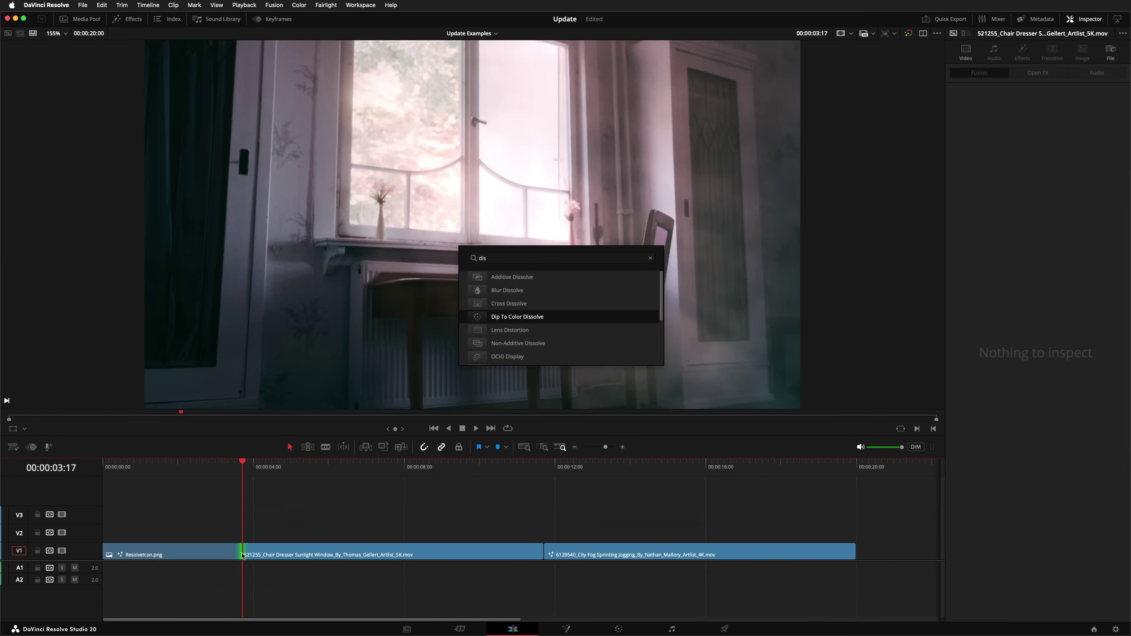
key("Return")
Step: Add a Cube Array clip on V2 and preview it at 00:00:04:23
key("super+f")
type("cube")
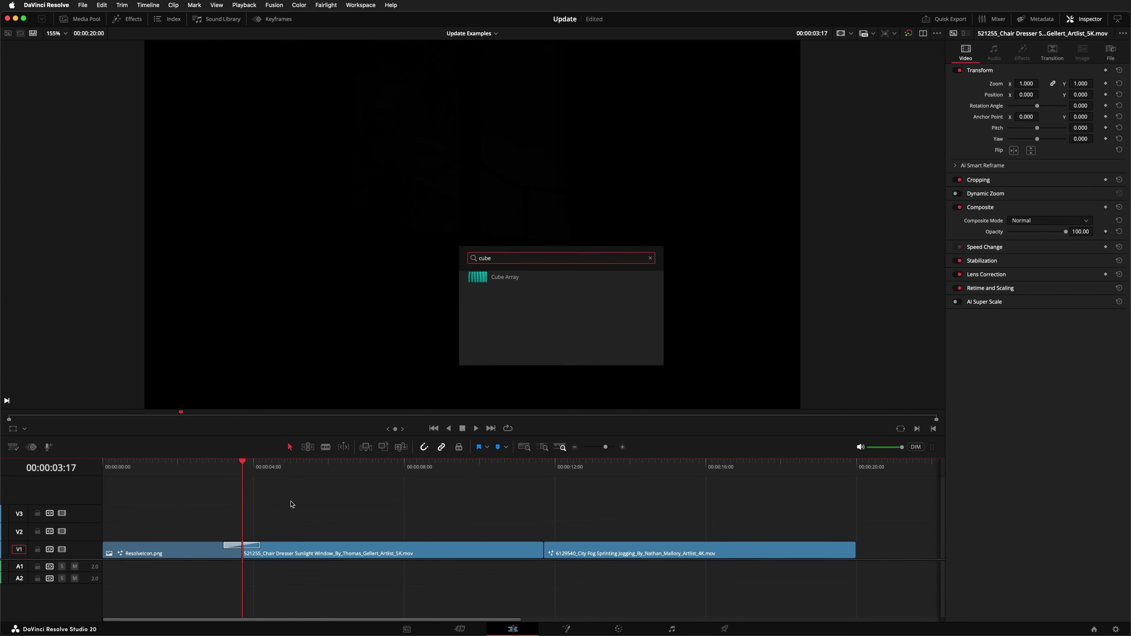
key("Return")
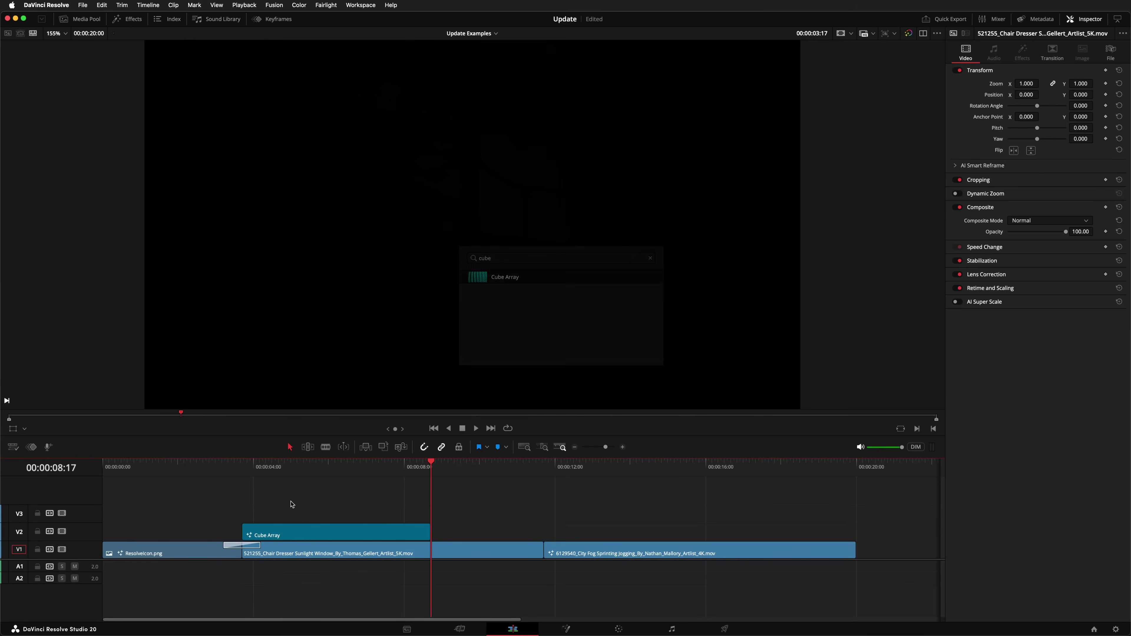
left_click(290, 473)
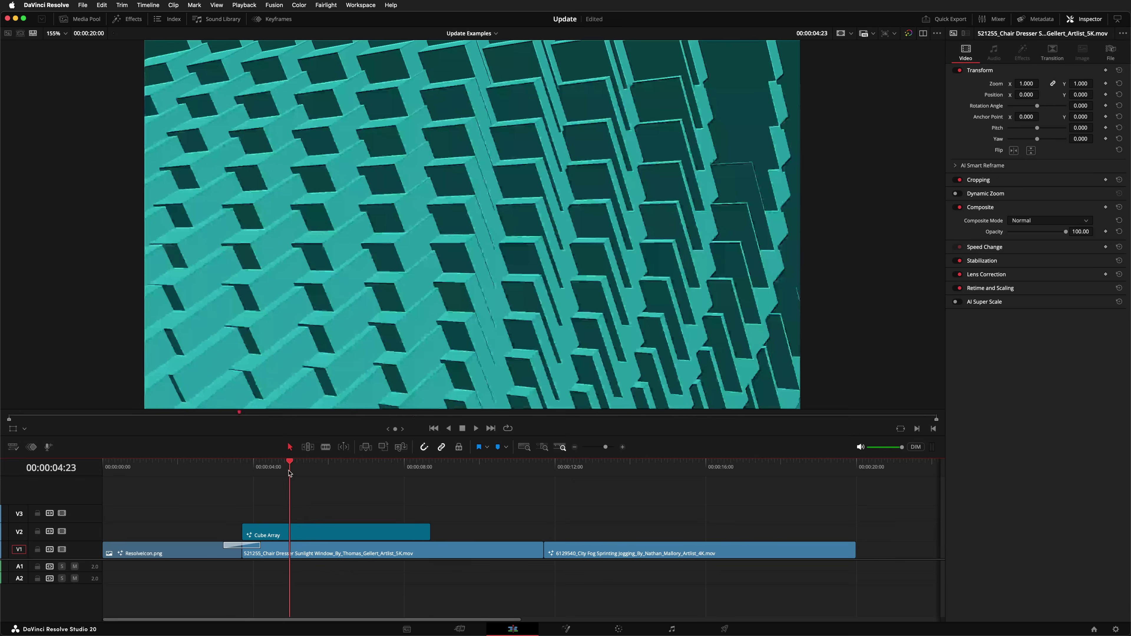